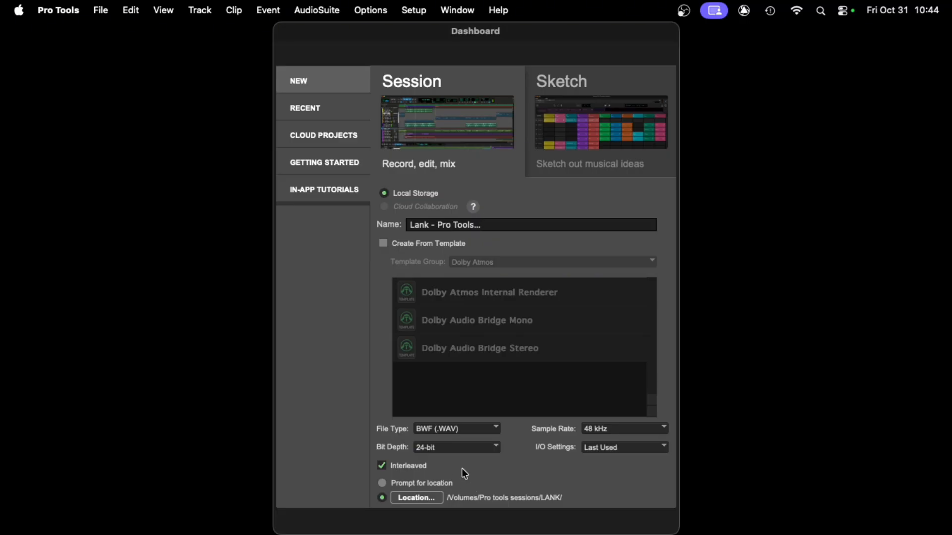
- Create the new Lank session with BWF (.WAV), 24-bit and 48 kHz settings
key("Return")
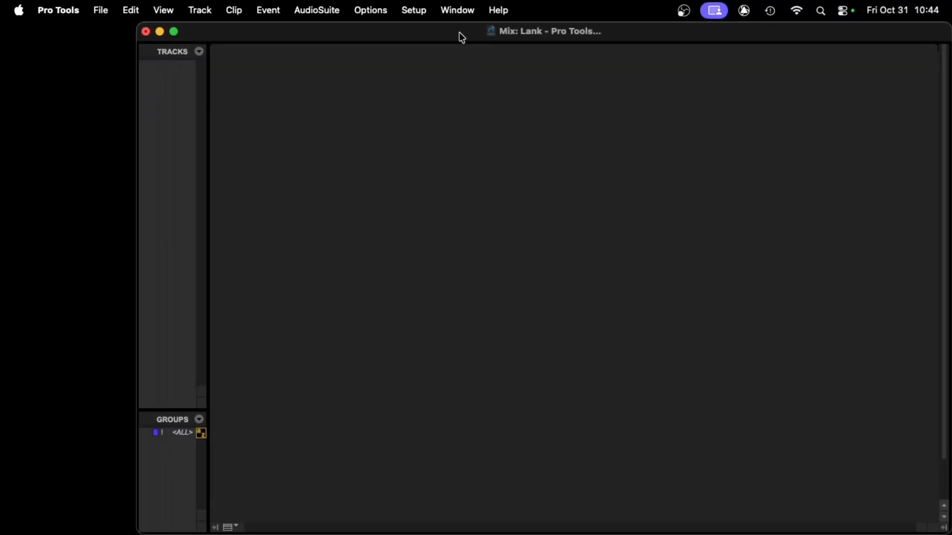
left_click_drag(410, 31, 326, 49)
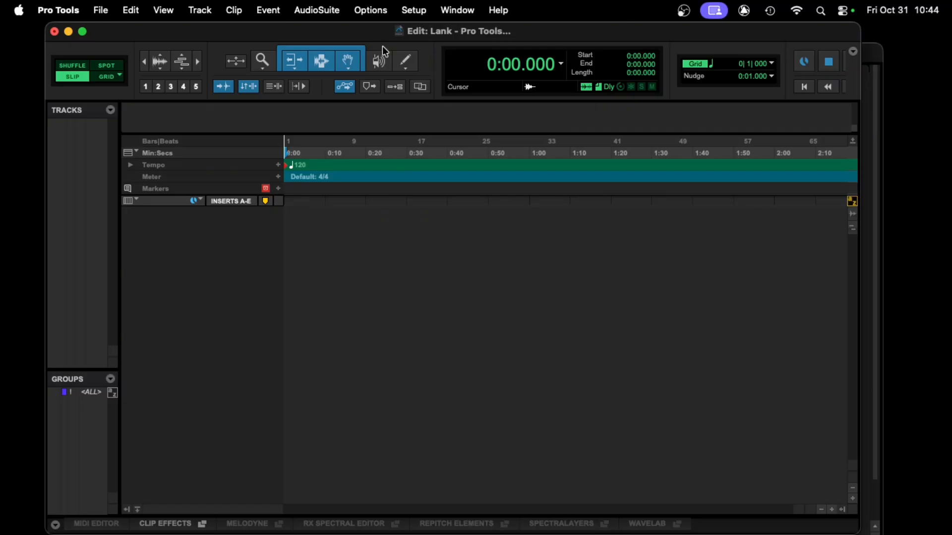
key("super+equal")
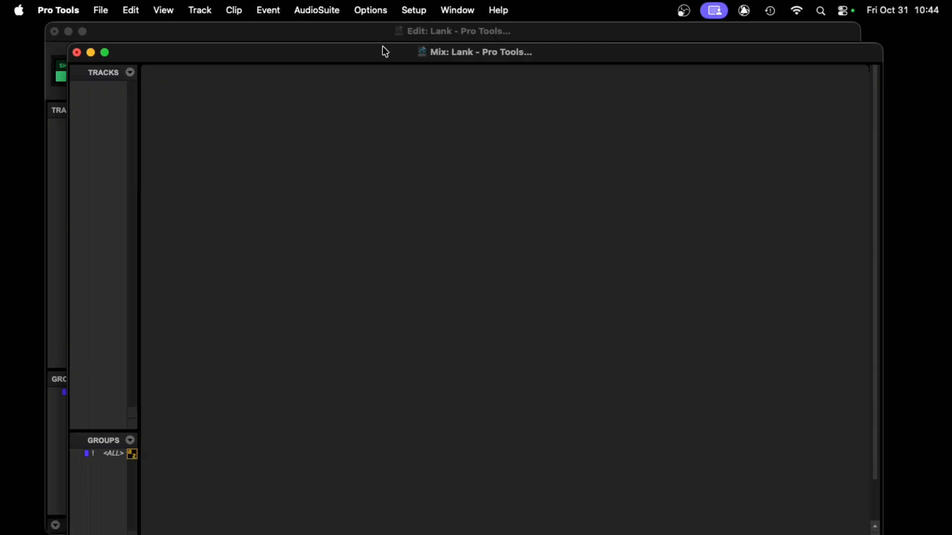
key("super+equal")
key("super+equal")
key("super+equal")
key("super+equal")
key("super+equal")
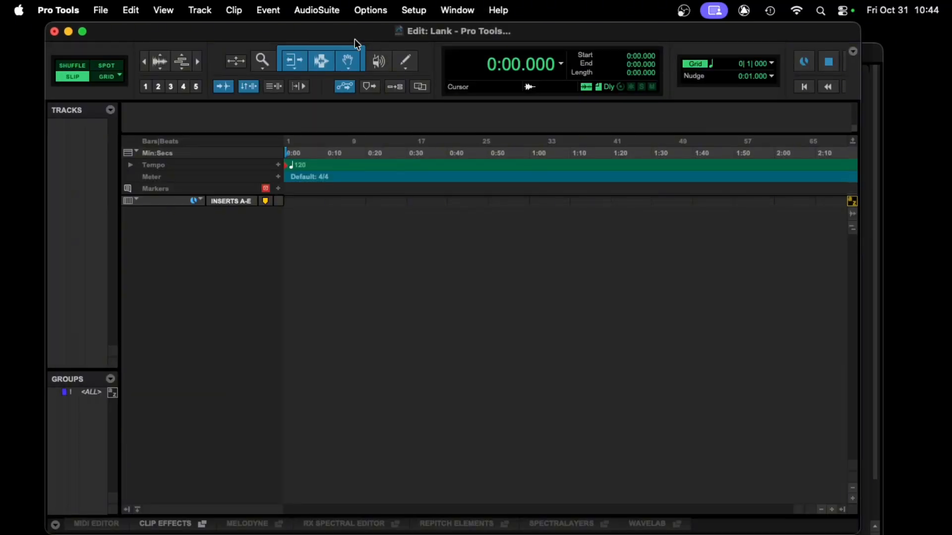
left_click_drag(358, 33, 351, 34)
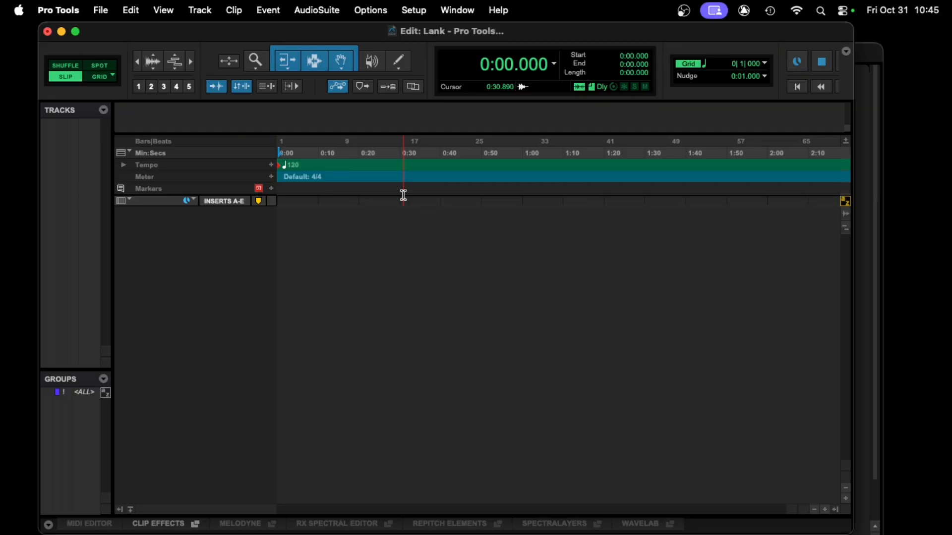
- Create 12 new mono audio tracks plus a stereo master fader
key("super+shift+n")
type("12")
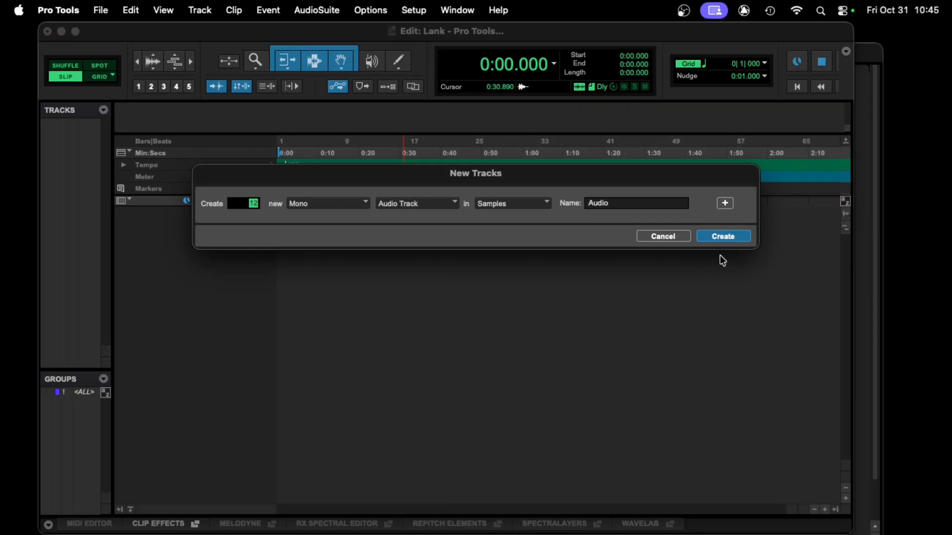
left_click(724, 203)
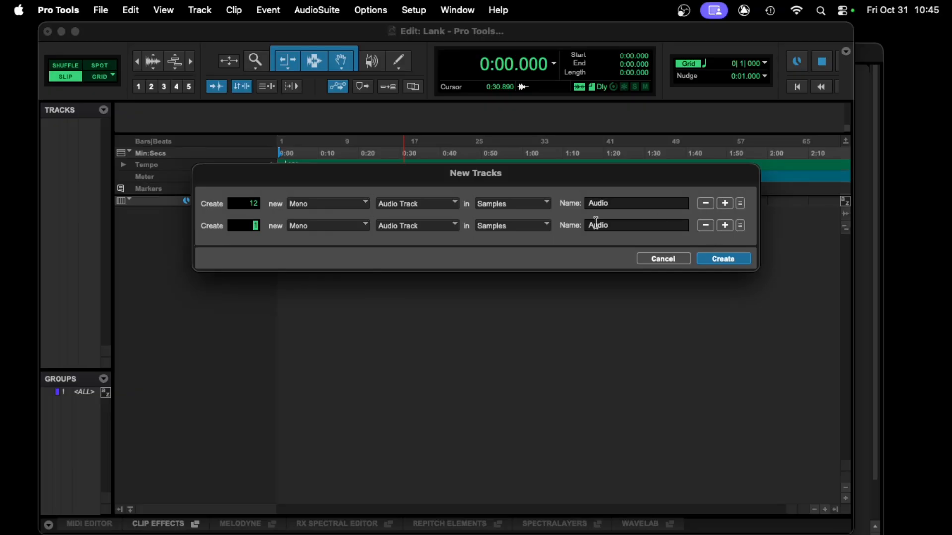
left_click(356, 227)
left_click(347, 242)
left_click(415, 228)
left_click(420, 251)
left_click(718, 264)
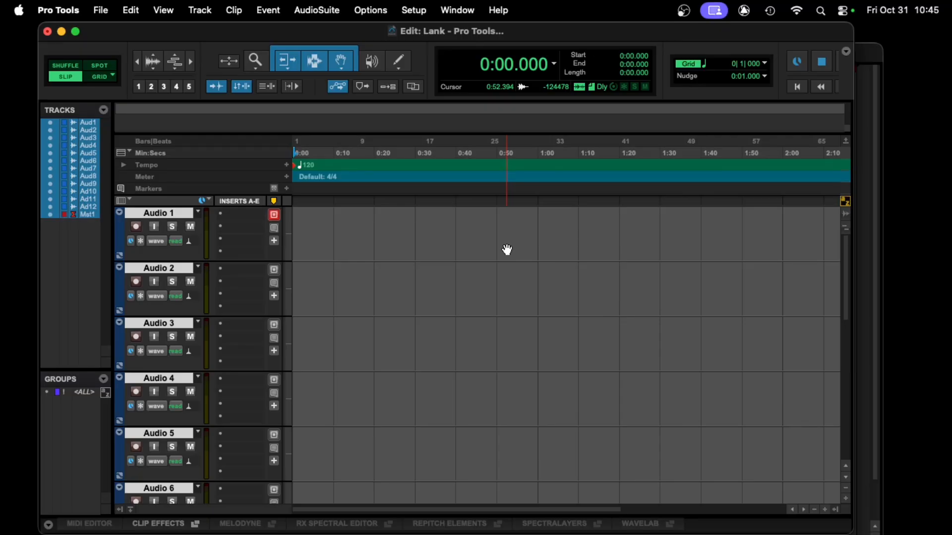
- Switch to the Mix window and rename the first two tracks Kick In and Kick Out
key("super+equal")
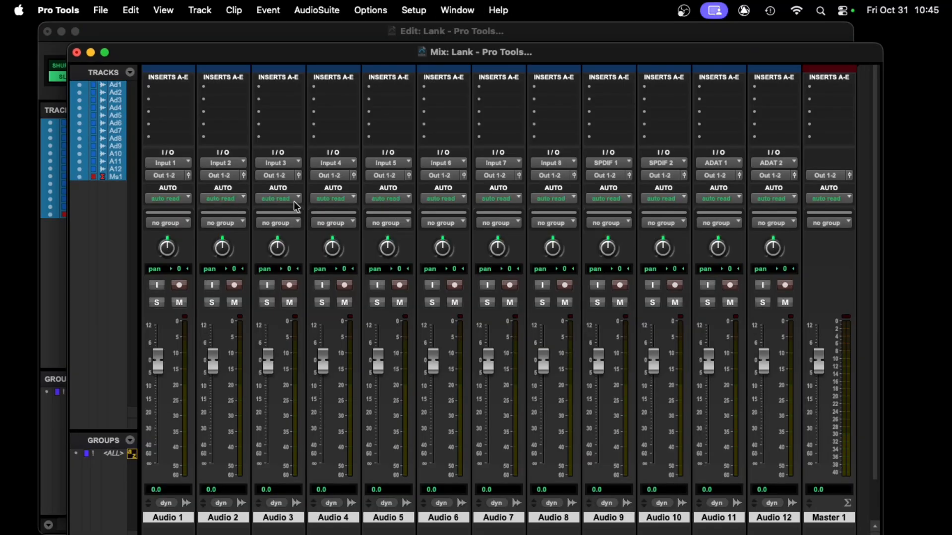
left_click_drag(341, 54, 327, 33)
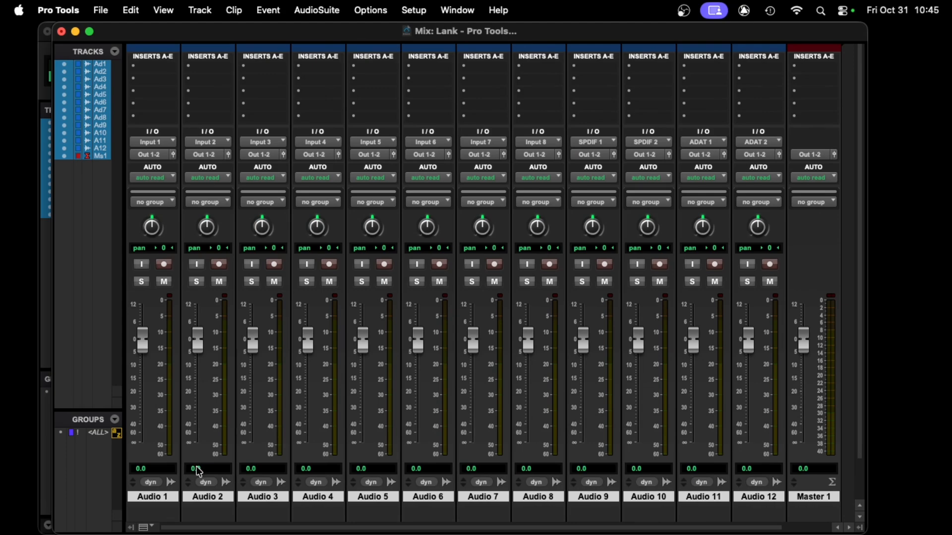
double_click(156, 495)
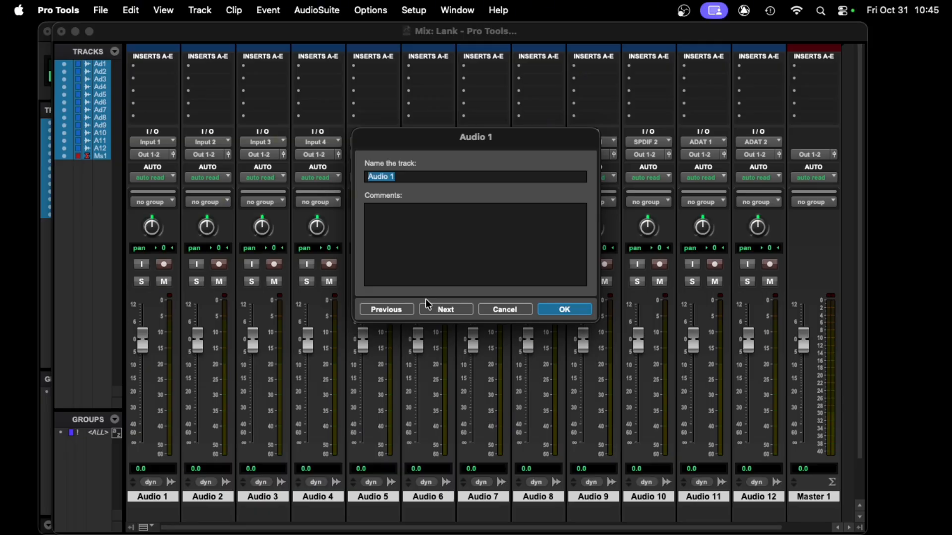
type("Kick IN")
key("BackSpace")
type("n")
key("super+Right")
type("Kick Out")
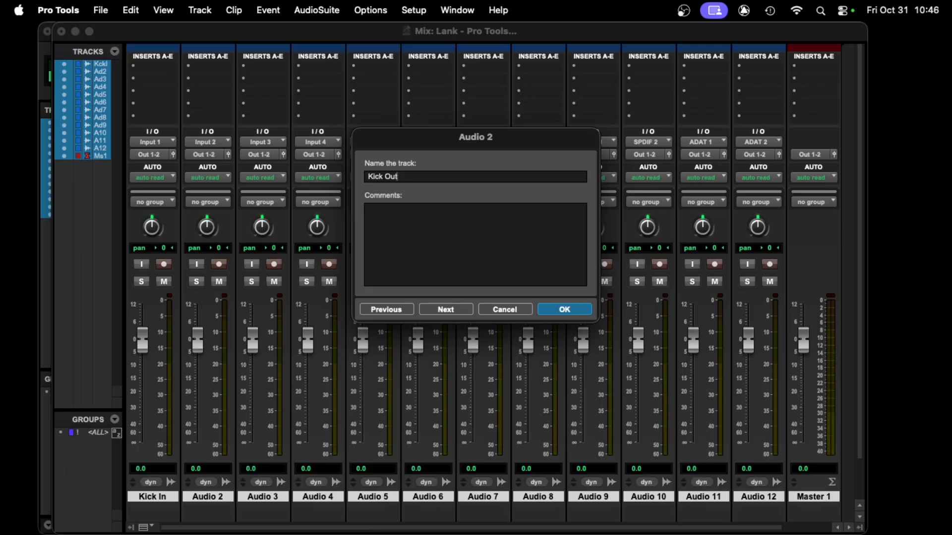
- Rename the third, fourth and fifth tracks SNr T, Snr B and HH
key("super+Right")
type("SNr T")
key("super+Right")
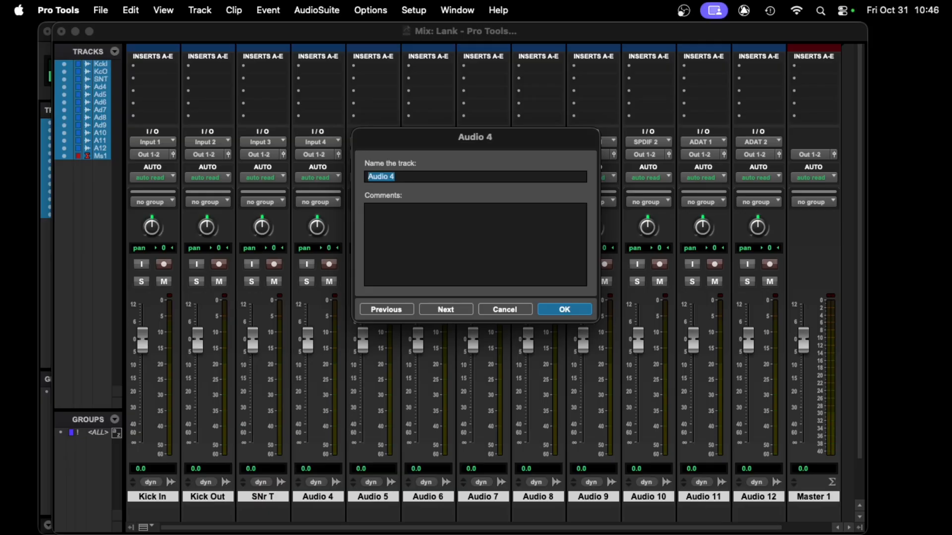
type("Snr B")
key("super+Right")
type("HH")
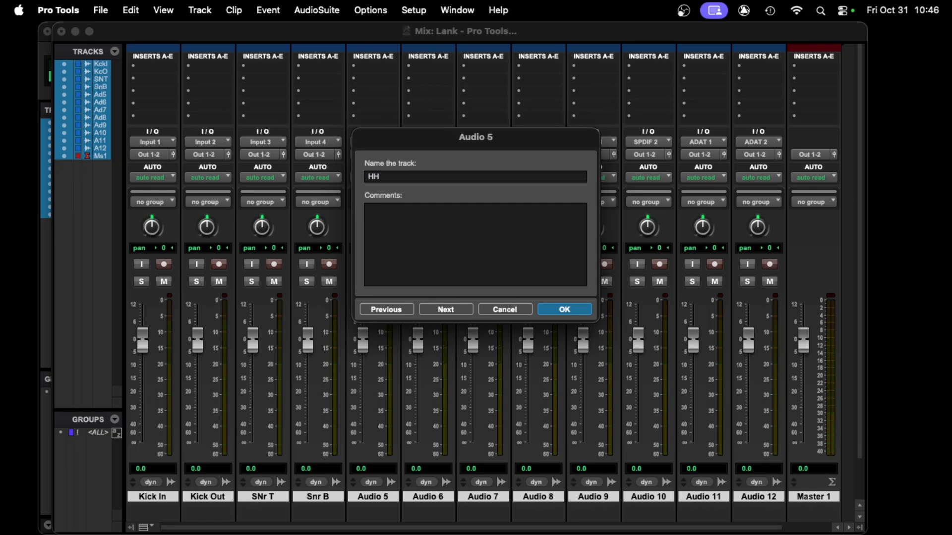
- Rename tracks six through nine T 1, T 2, T 3 and OH L
key("super+Right")
type("T 1")
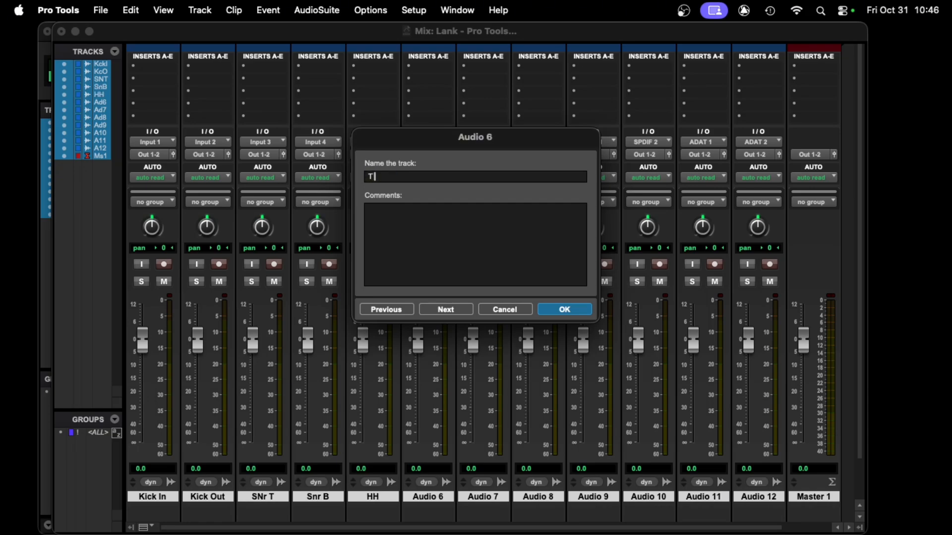
key("super+Right")
type("T 2")
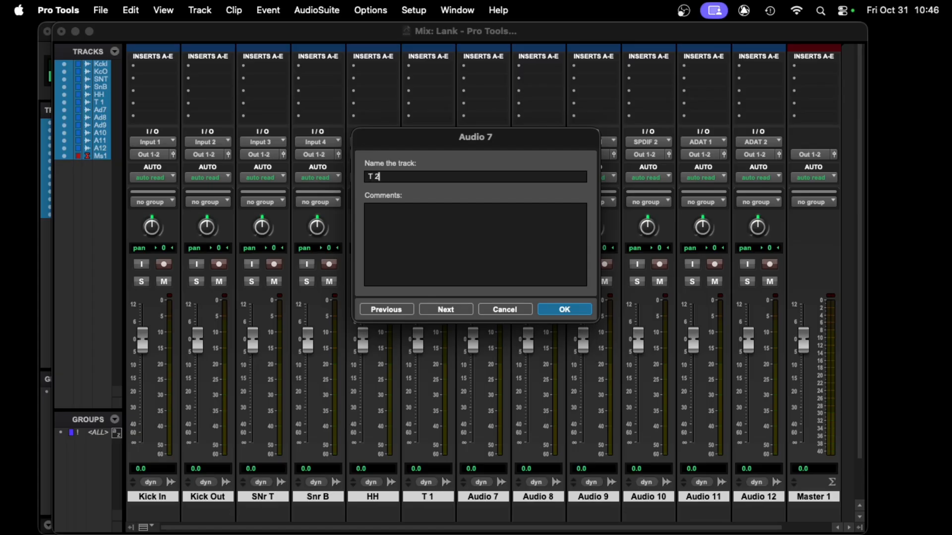
key("super+Right")
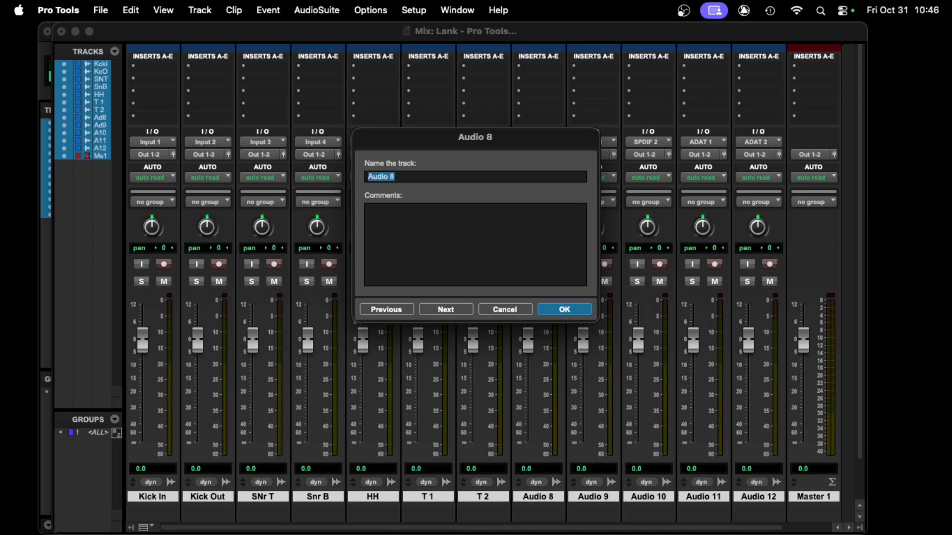
type("T 3")
key("super+Right")
type("OH L")
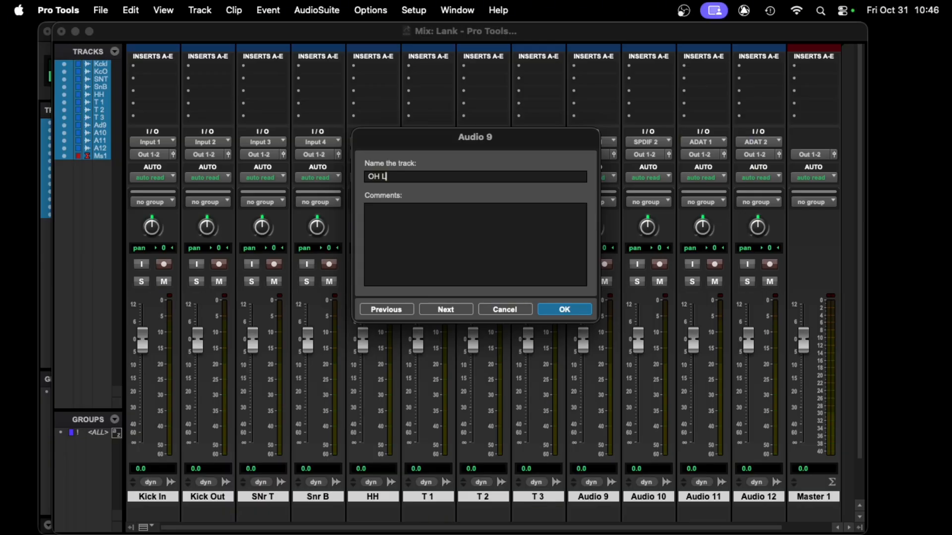
- Rename the last three audio tracks OH R, Room L and Room R and close the rename dialog
key("super+Right")
type("OH")
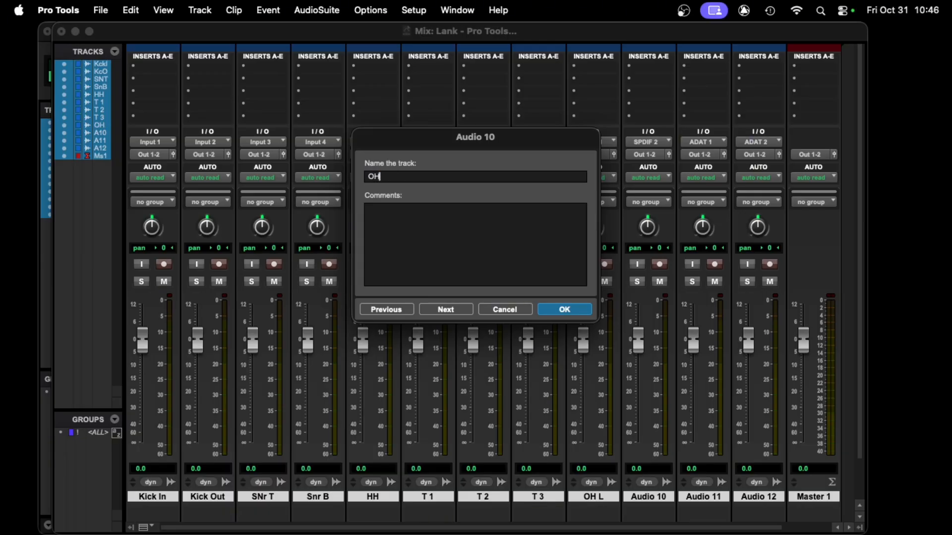
type(" R")
key("super+Right")
type("Room L")
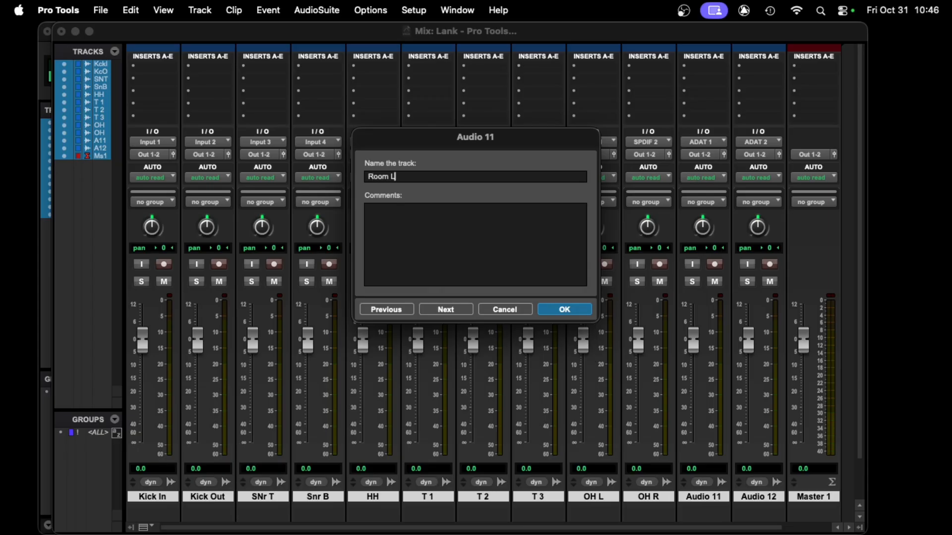
key("super+Right")
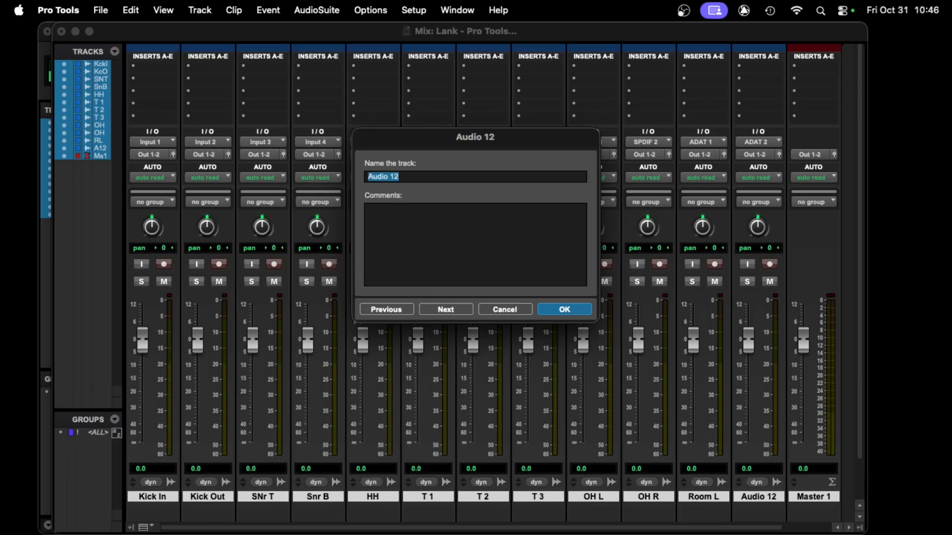
type("Room R")
key("Return")
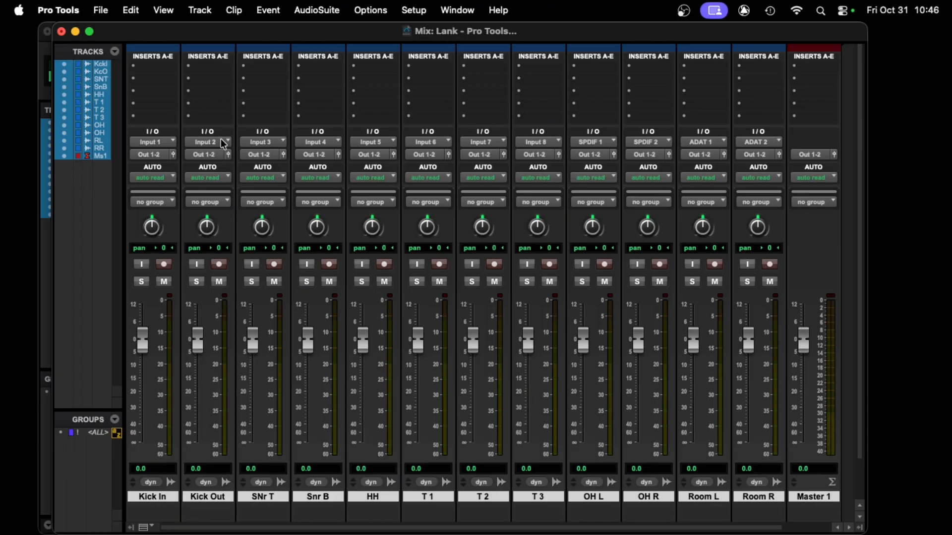
- Select Kick In through T 3 and assign their inputs to ADAT 1 through ADAT 8 in order
left_click_drag(271, 37, 253, 37)
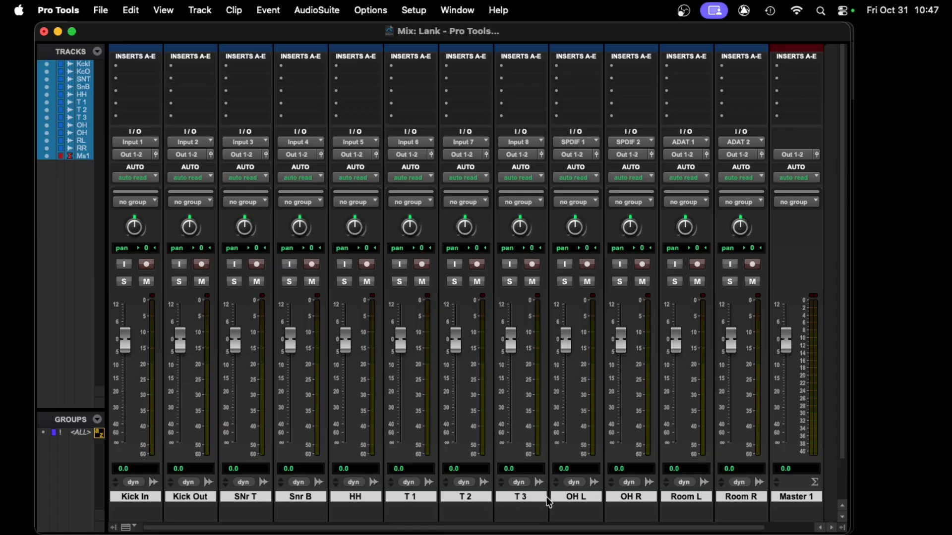
left_click(560, 498, "super")
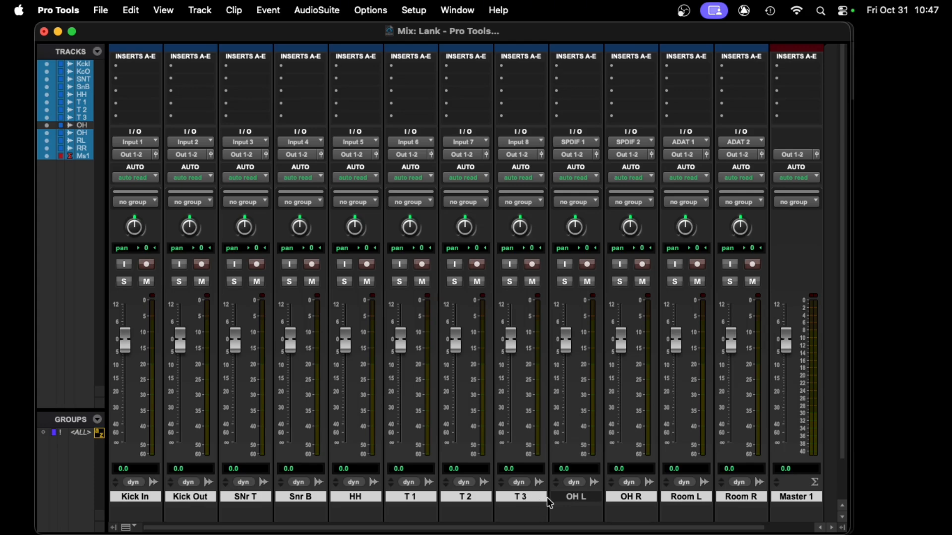
left_click(575, 498)
left_click(514, 496)
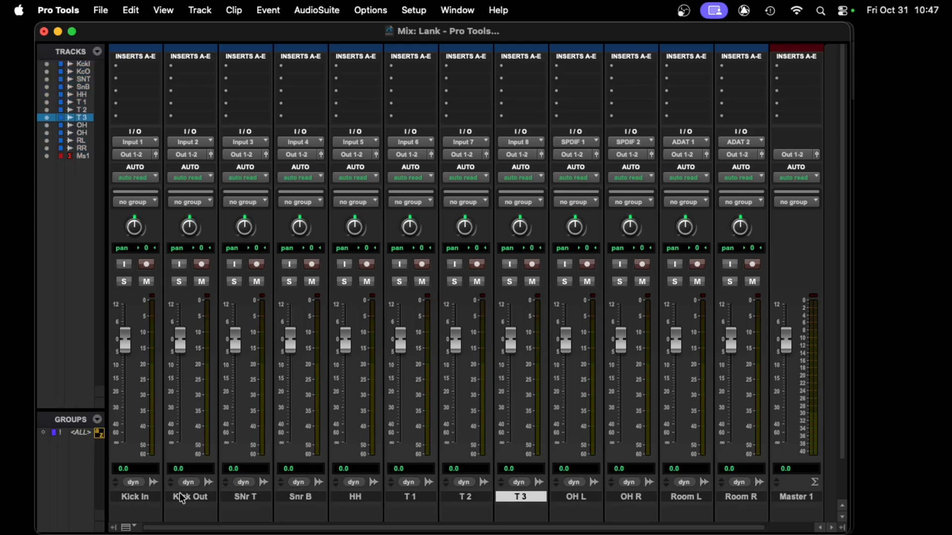
left_click(147, 497, "shift")
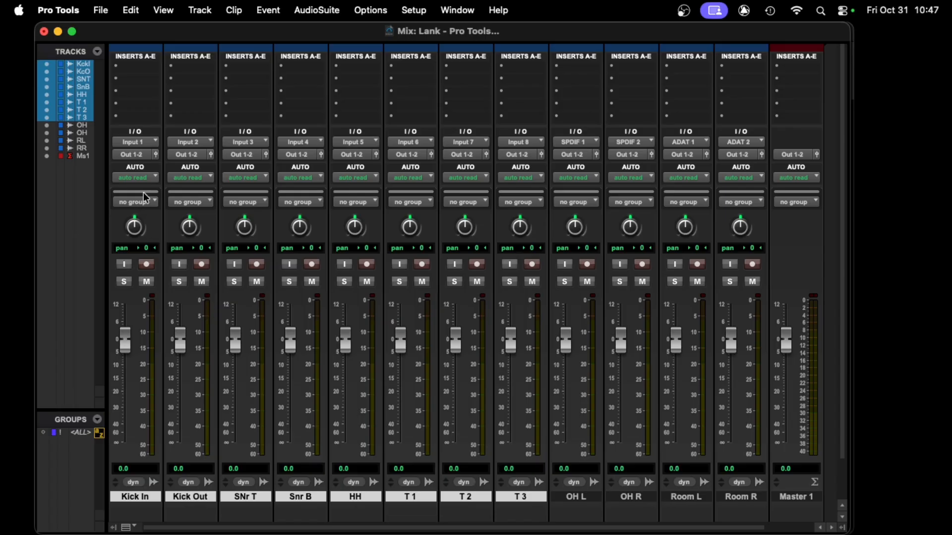
left_click(149, 143)
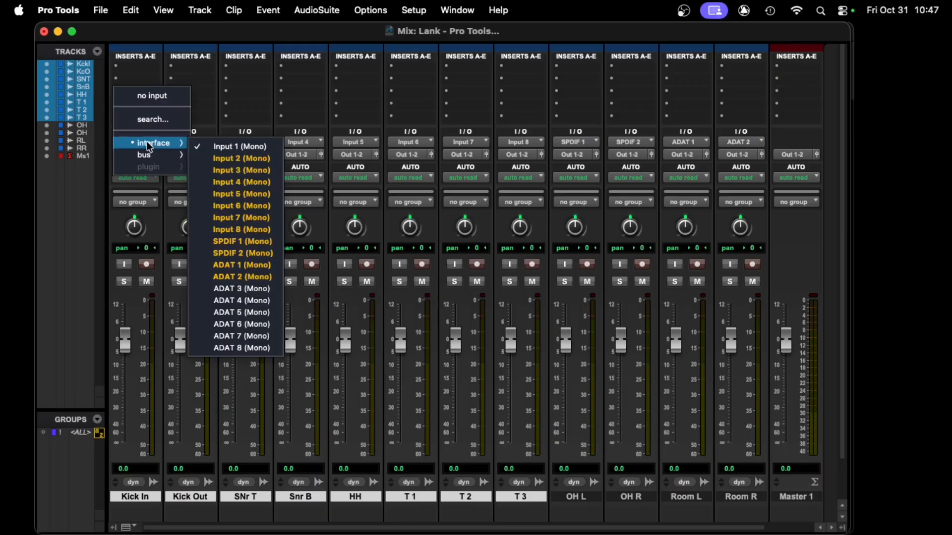
left_click(254, 266, "alt+shift+super")
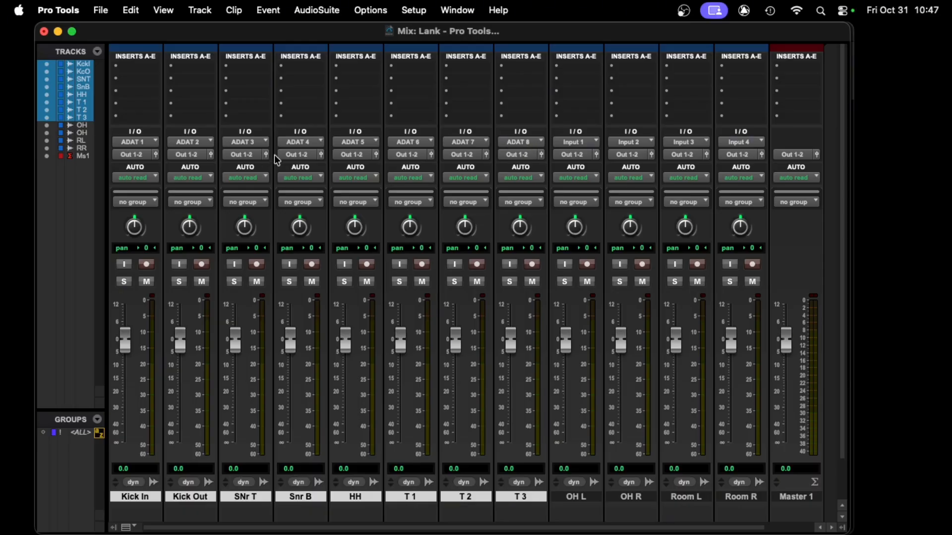
- Insert a new mono aux input track right after the Kick Out track
left_click(574, 495)
left_click(574, 497)
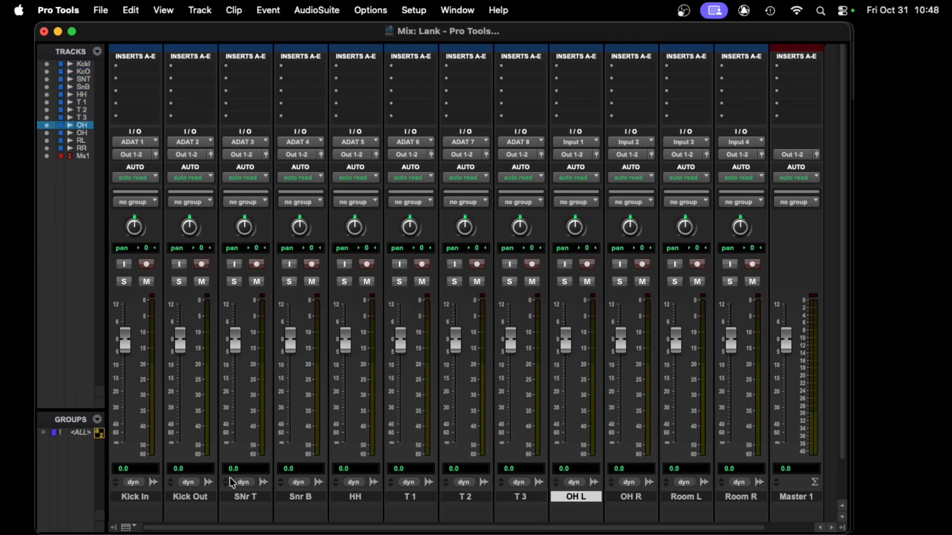
left_click(188, 499)
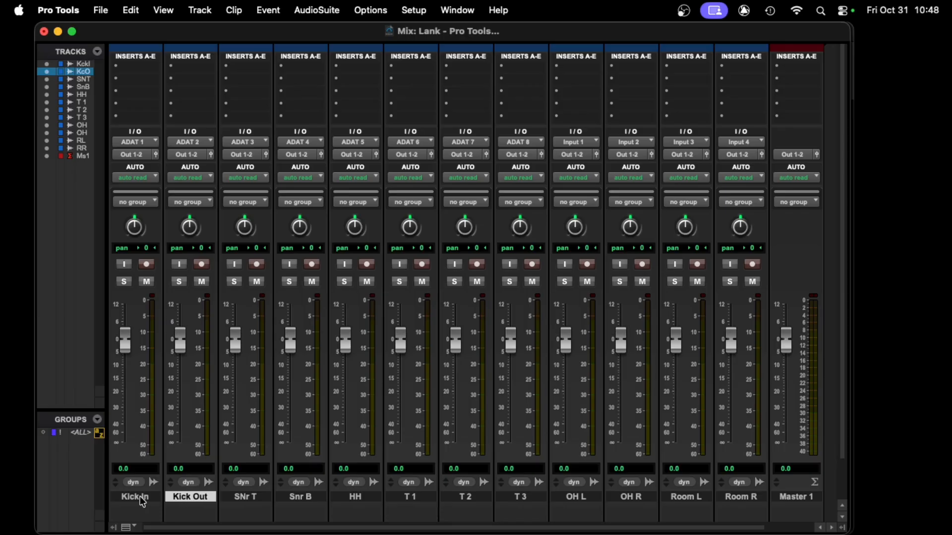
left_click(140, 497)
left_click(188, 501)
key("super+shift+n")
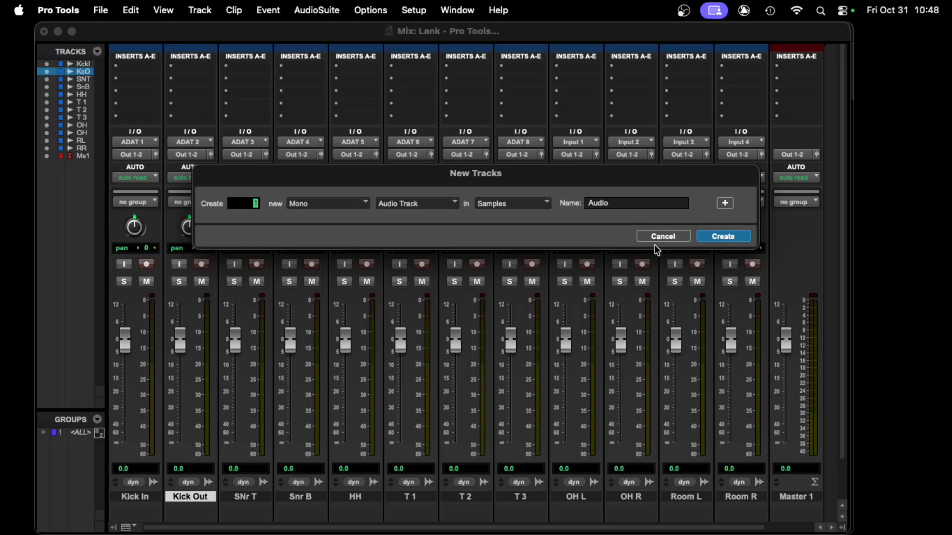
left_click(459, 205)
left_click(433, 216)
left_click(708, 236)
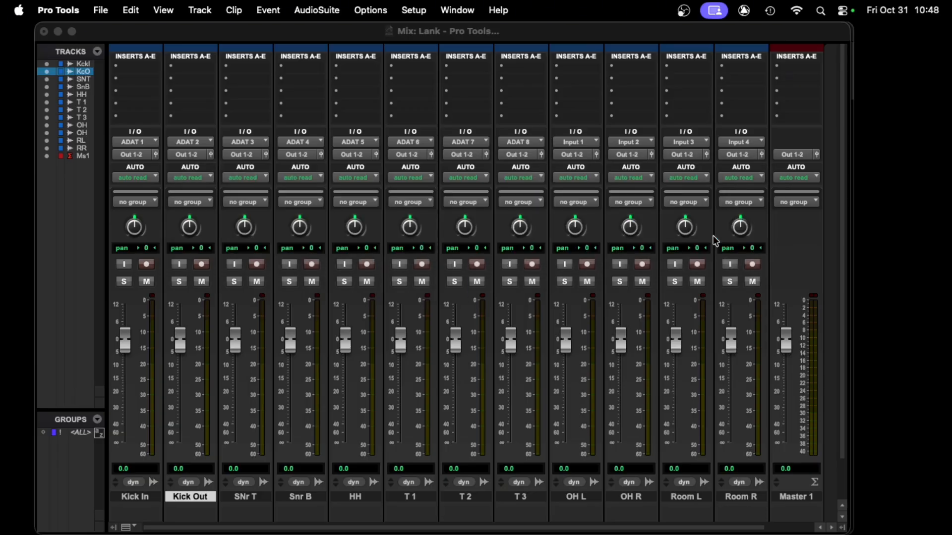
- Rename the new aux track KICK
double_click(245, 497)
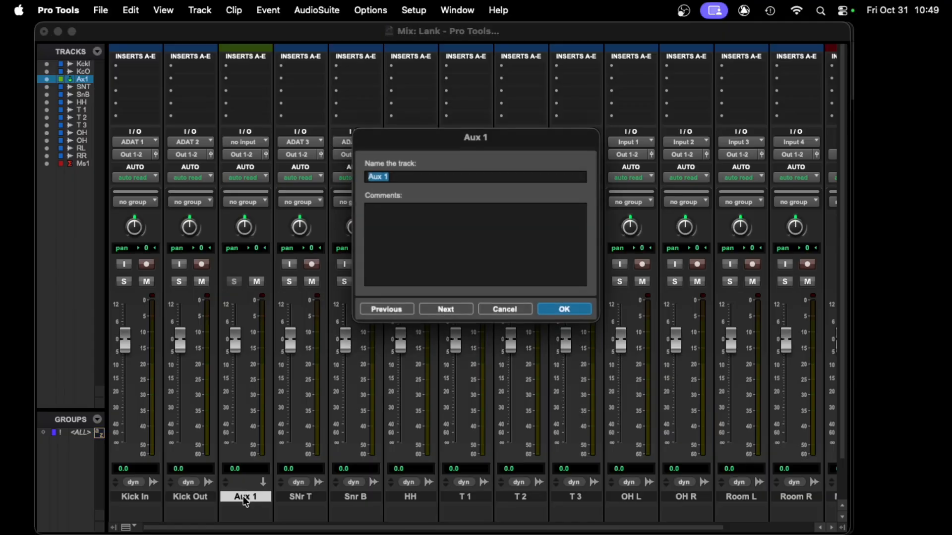
type("KICK")
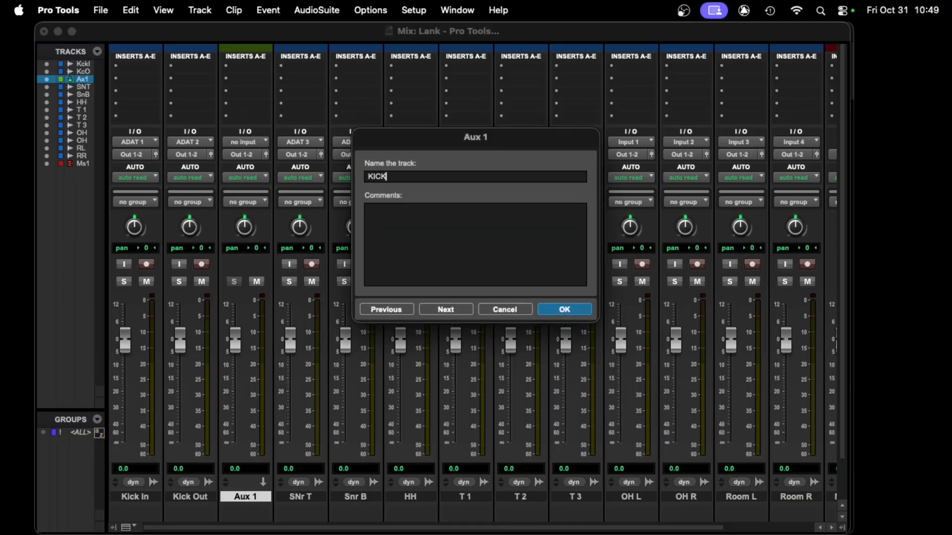
key("Return")
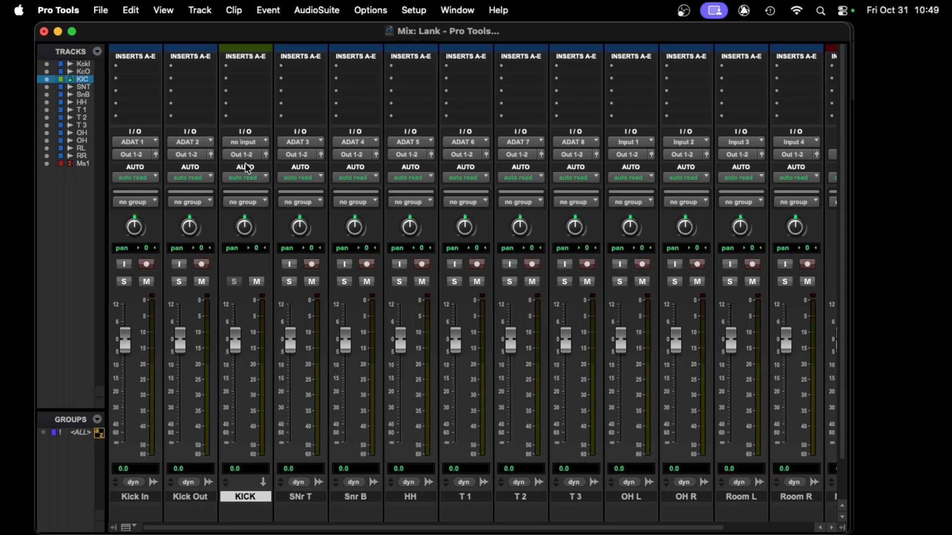
- Set the KICK aux track's input to Bus 1 (Mono)
left_click(250, 142)
mouse_move(257, 156)
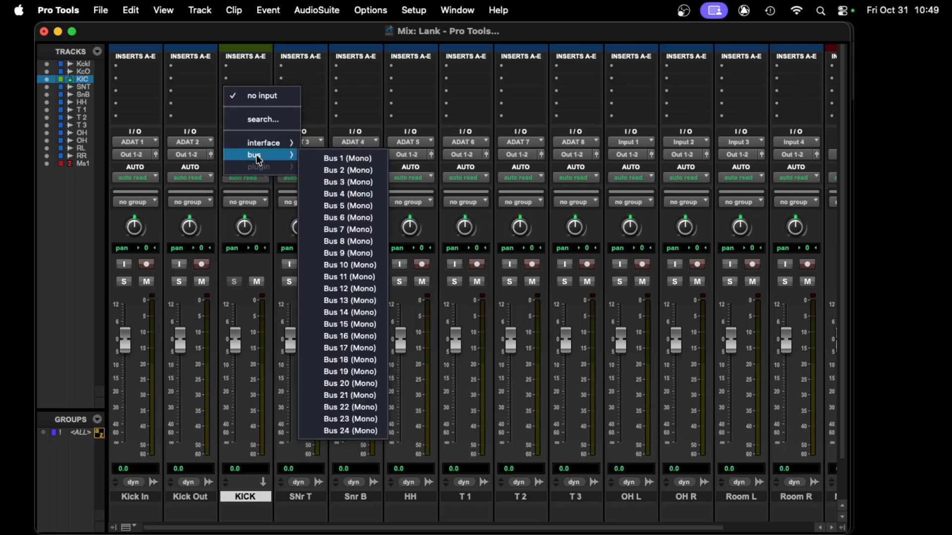
left_click(338, 158)
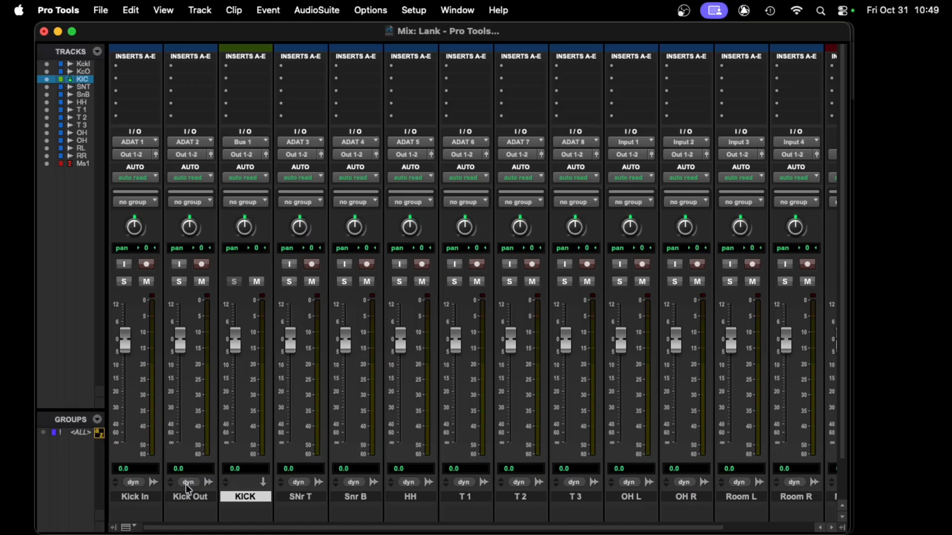
- Select Kick In and Kick Out and route both outputs to Bus 1 (Mono)
left_click(188, 498)
left_click(149, 498, "shift")
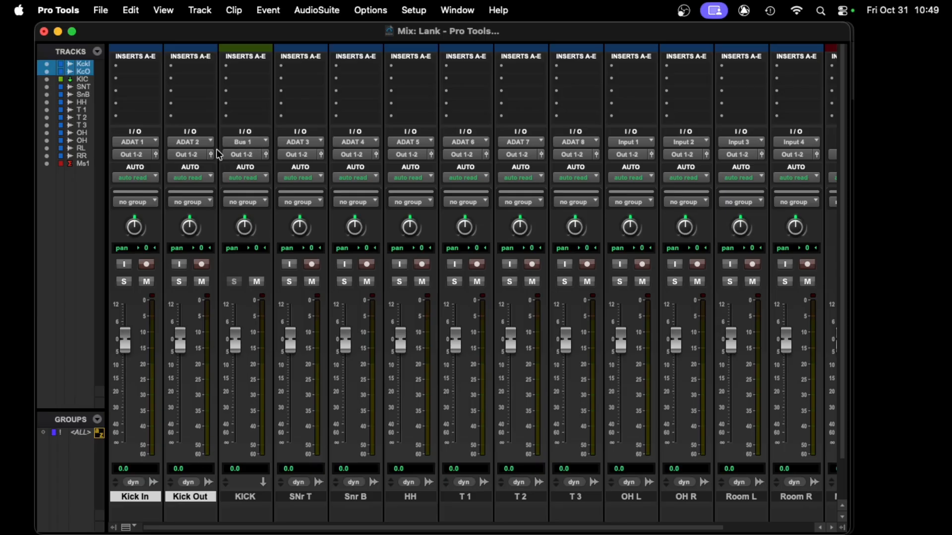
left_click(142, 154)
mouse_move(149, 167)
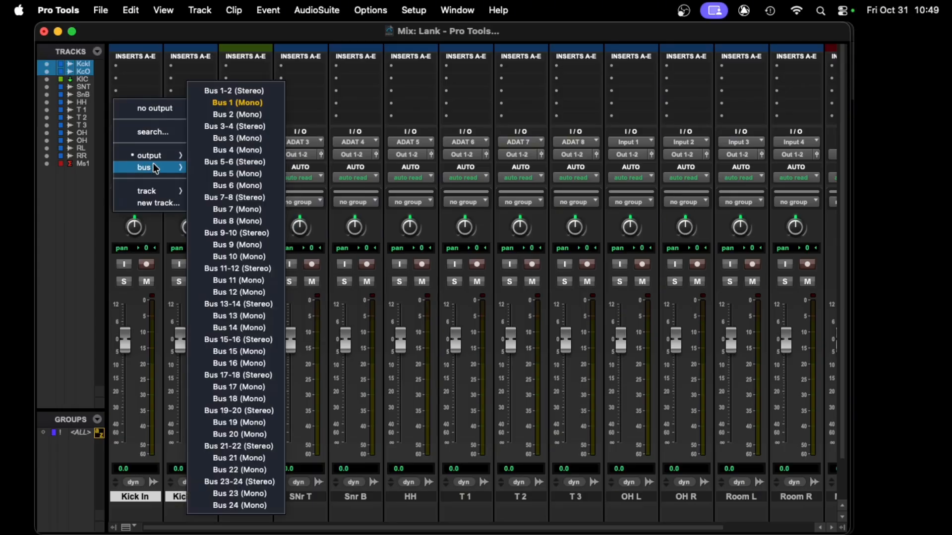
left_click(233, 102, "alt+shift")
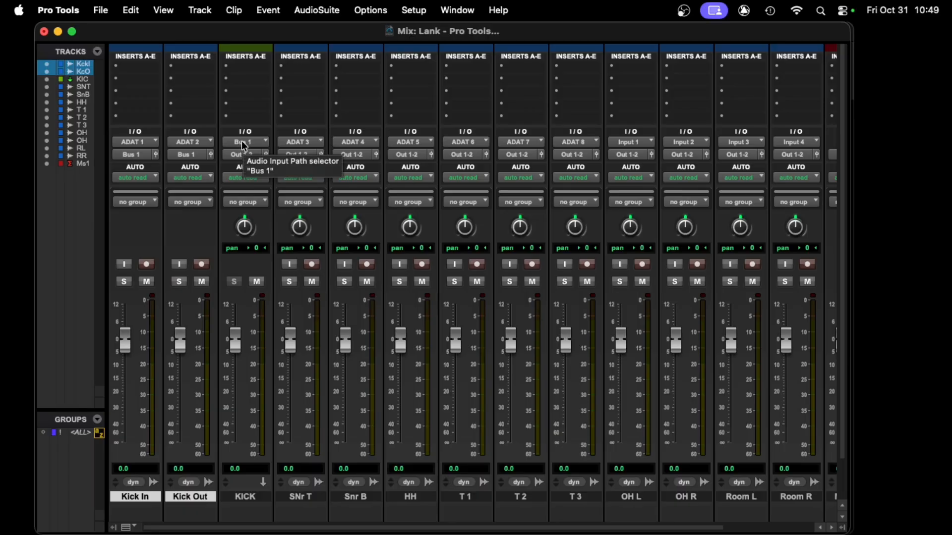
- With SNr T and Snr B selected, insert a new mono aux input track after them
left_click(304, 498)
left_click(362, 497, "shift")
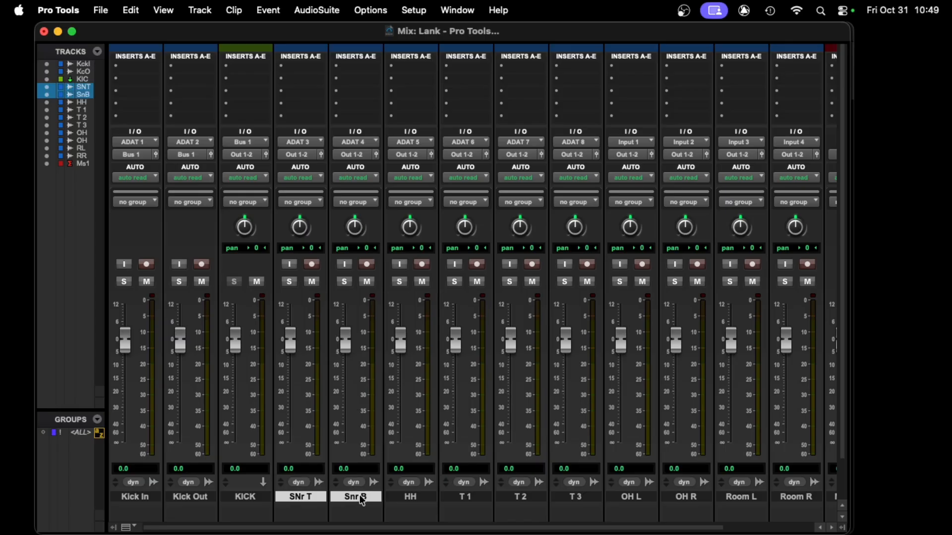
key("super+shift+n")
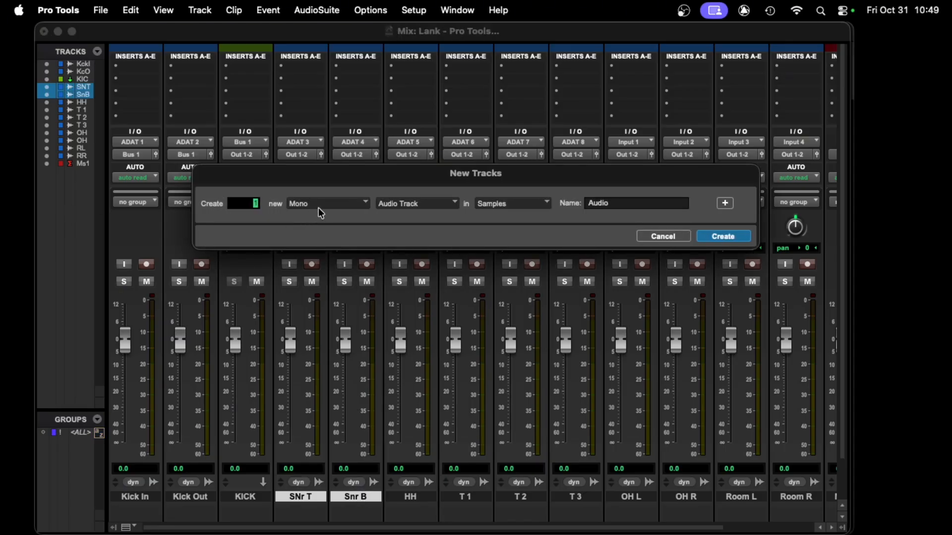
left_click(416, 204)
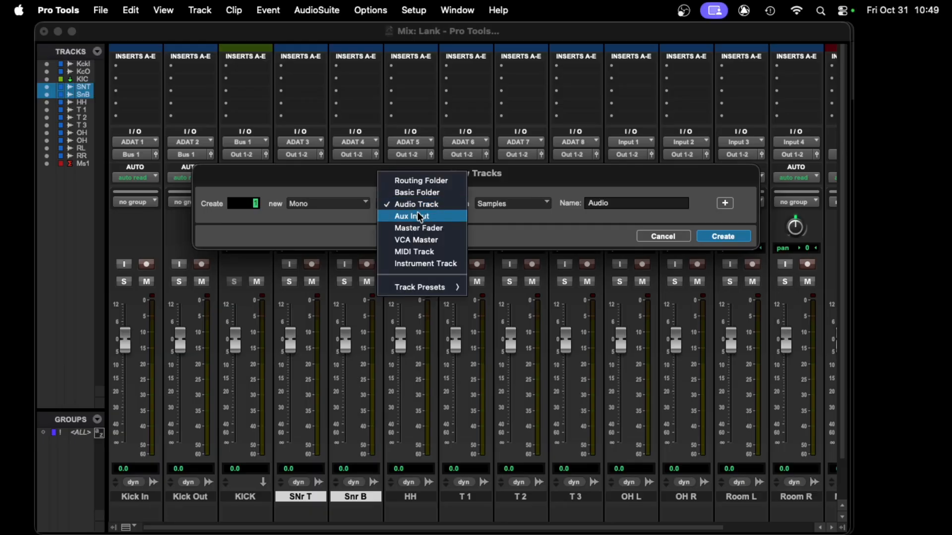
left_click(417, 215)
left_click(714, 237)
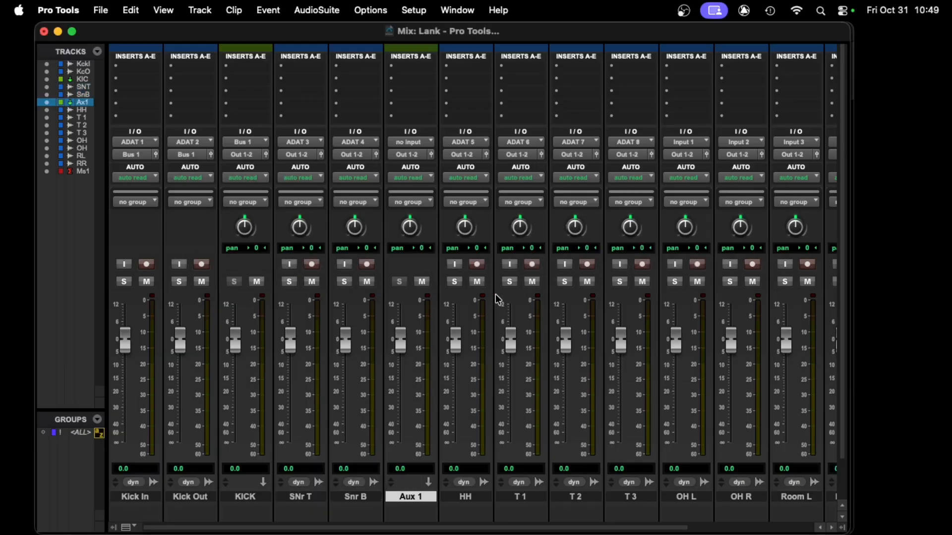
- Set the new aux track's input to Bus 2 (Mono)
left_click(411, 143)
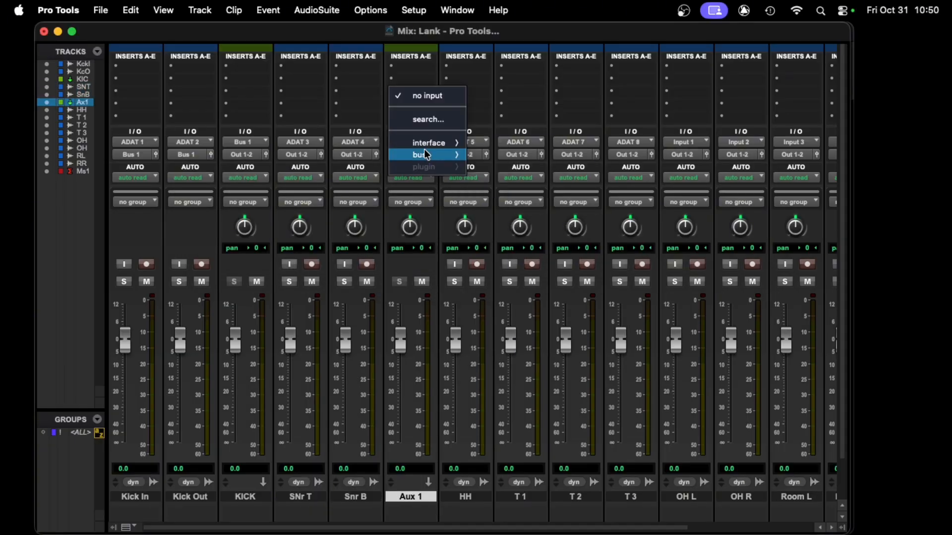
mouse_move(425, 155)
left_click(502, 170)
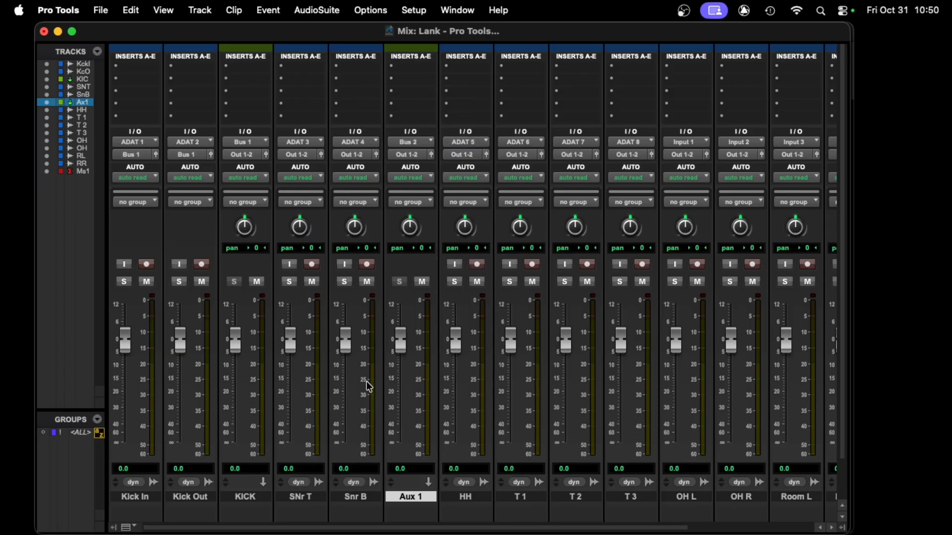
- Select SNr T and Snr B and route both outputs to Bus 2 (Mono)
left_click(369, 498)
left_click(313, 498, "shift")
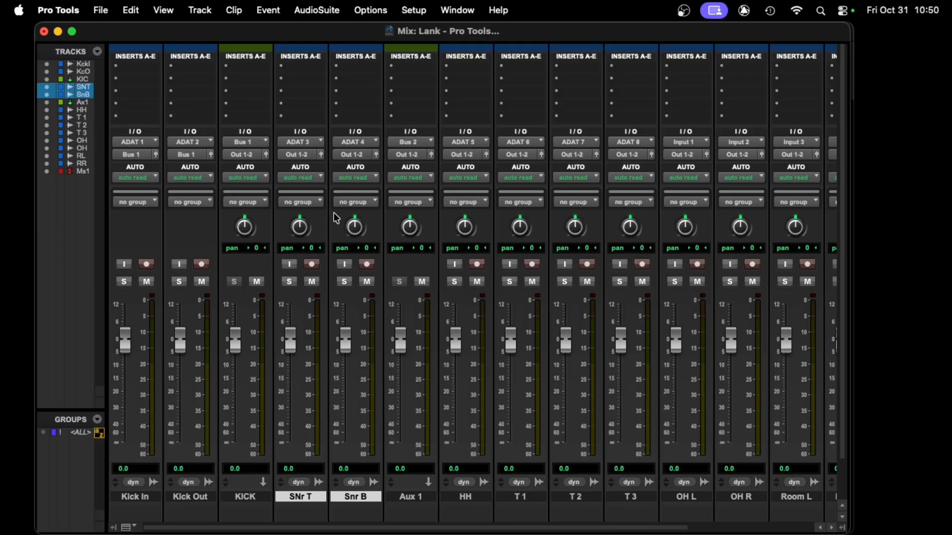
left_click(302, 154)
mouse_move(323, 168)
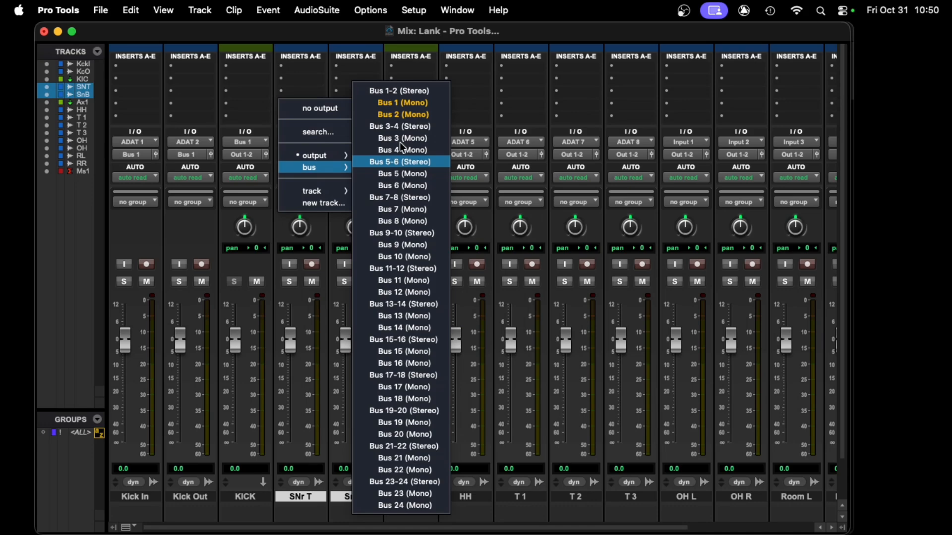
left_click(414, 115)
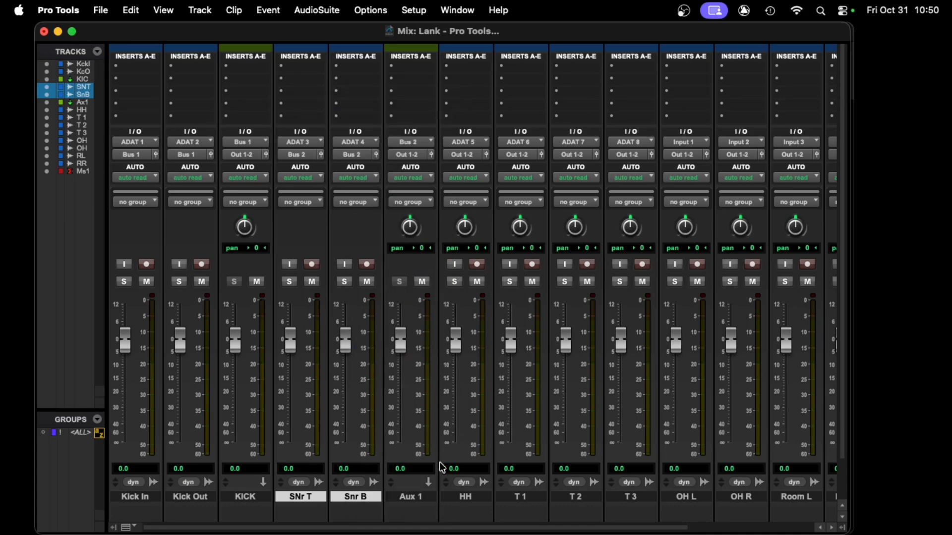
- Rename the new snare aux track SNARE
scroll(412, 475, "down", 3)
double_click(418, 457)
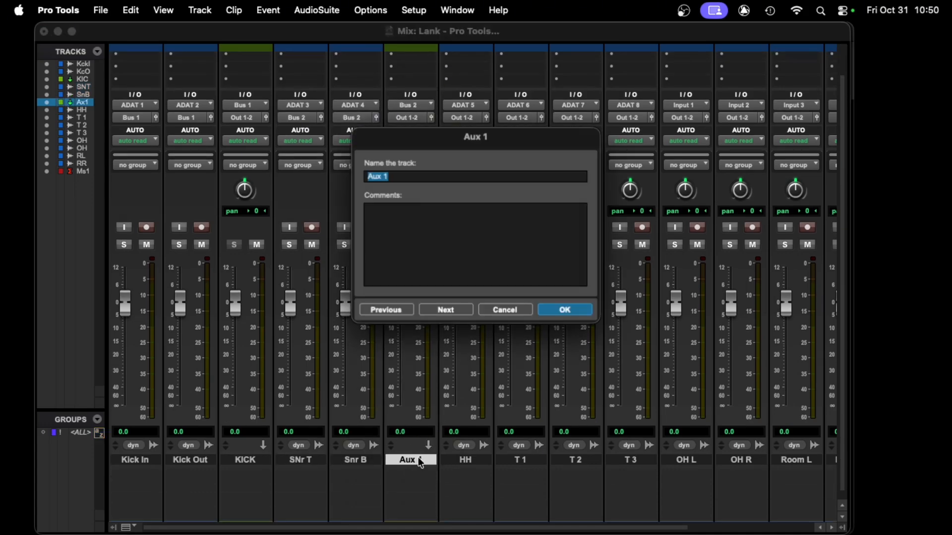
type("SNARE")
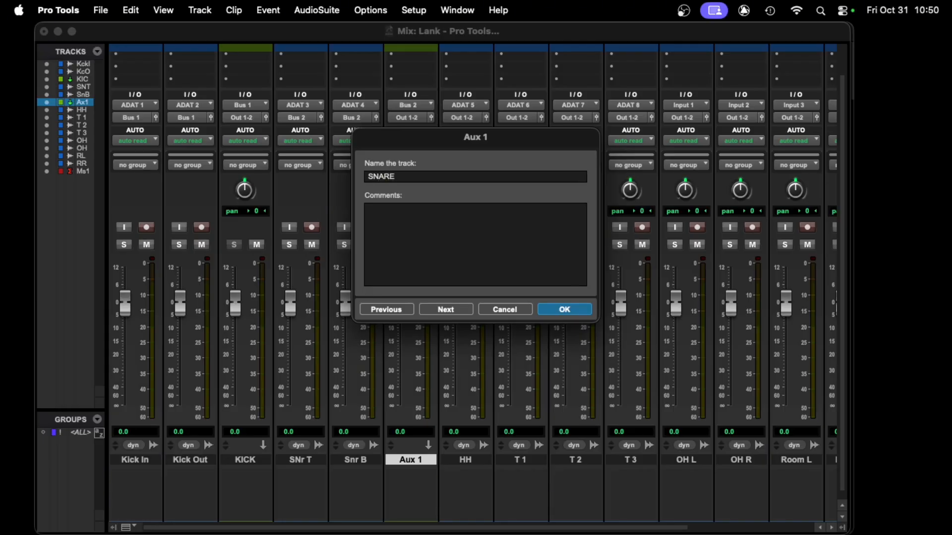
key("Return")
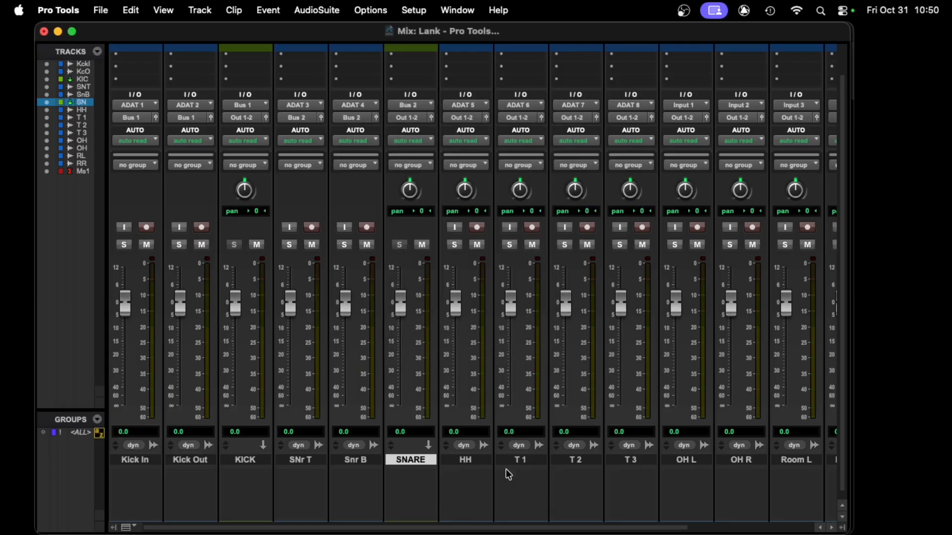
- Select OH L and OH R and insert a new stereo aux input track after them
scroll(548, 458, "right", 5)
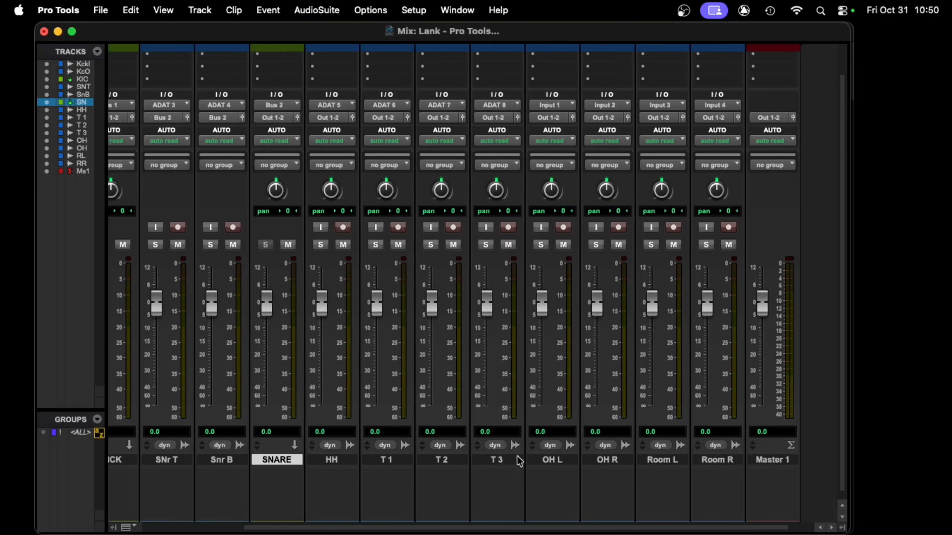
left_click(562, 461)
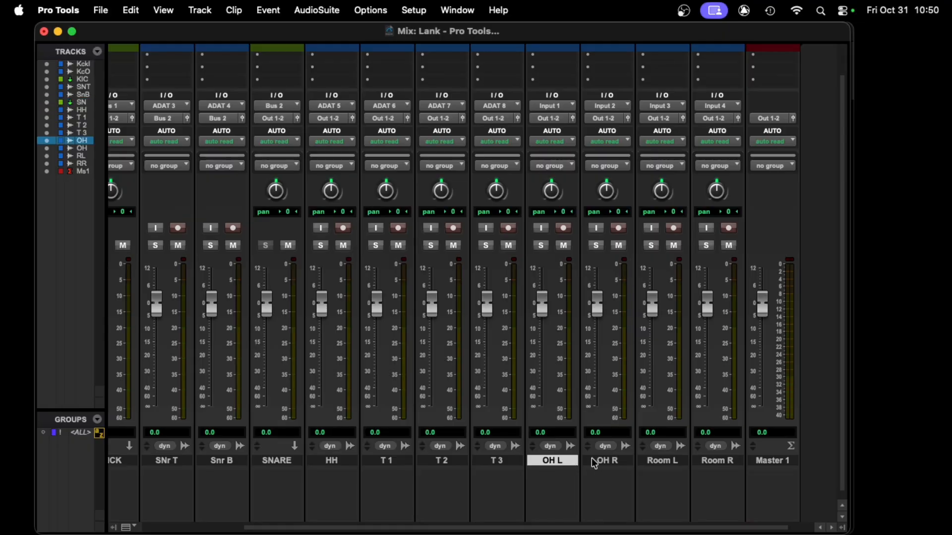
left_click(609, 461)
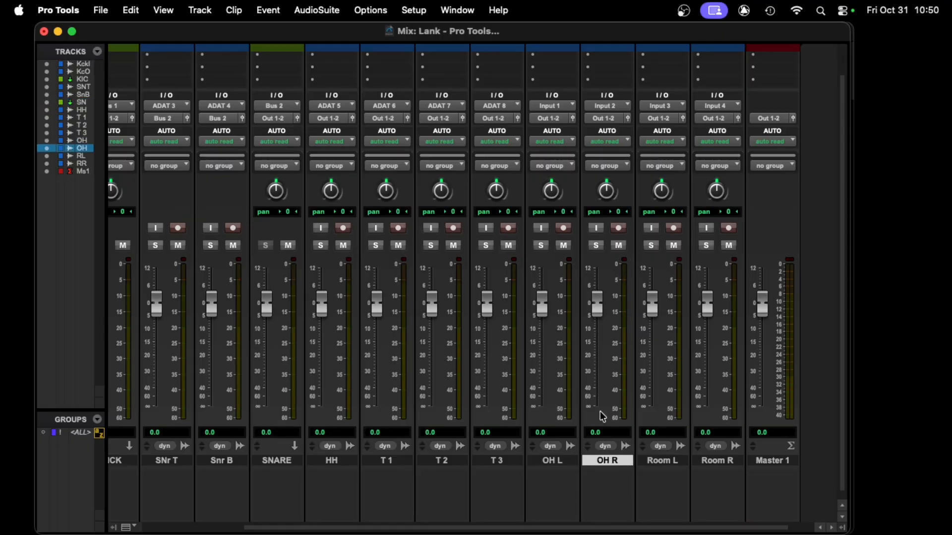
key("super+shift+n")
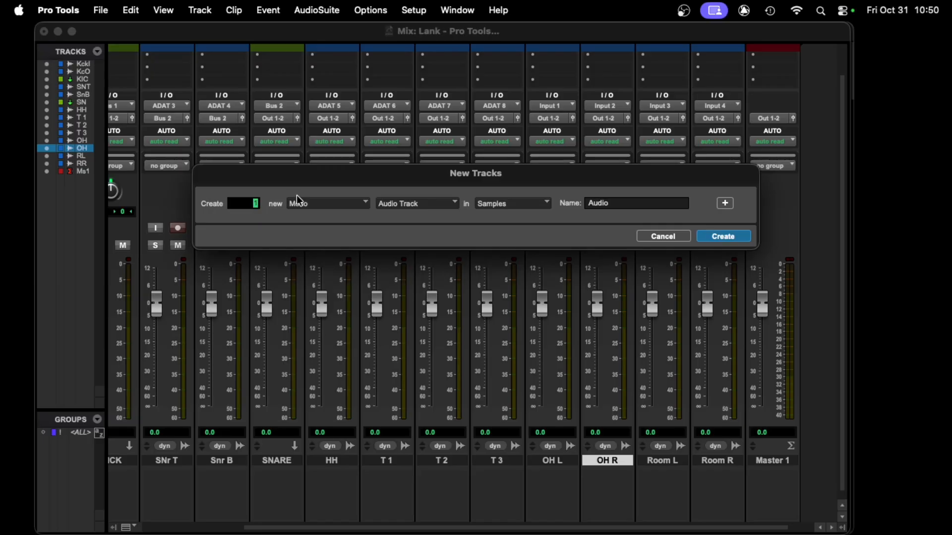
left_click(307, 207)
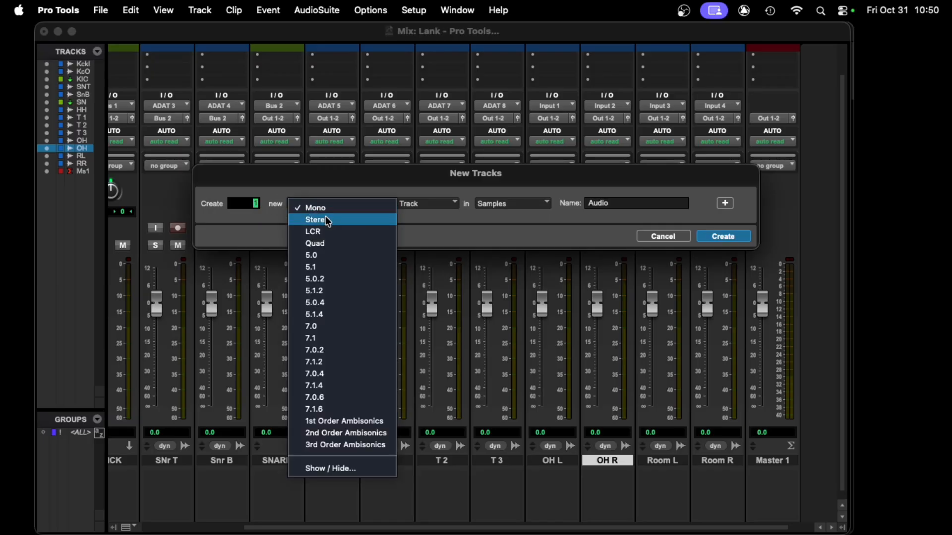
left_click(325, 216)
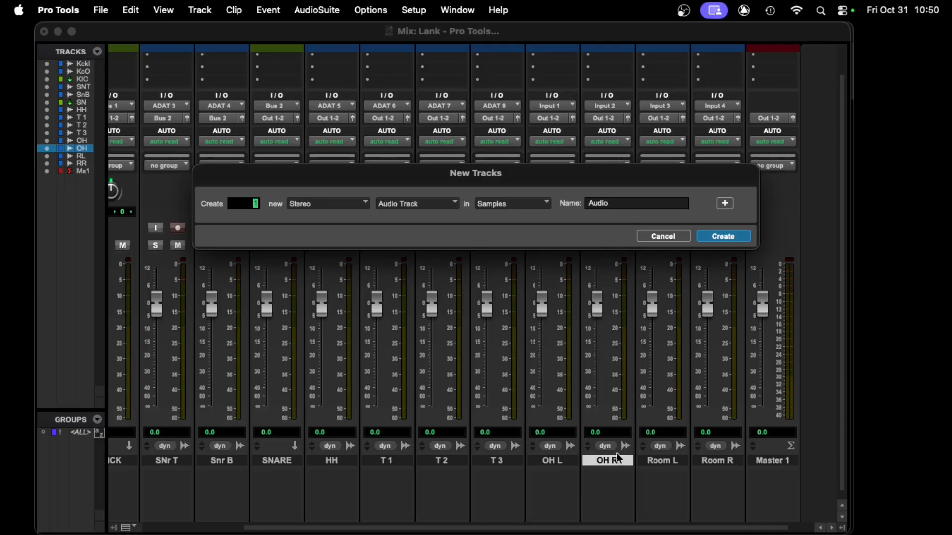
left_click(452, 209)
left_click(445, 217)
left_click(740, 236)
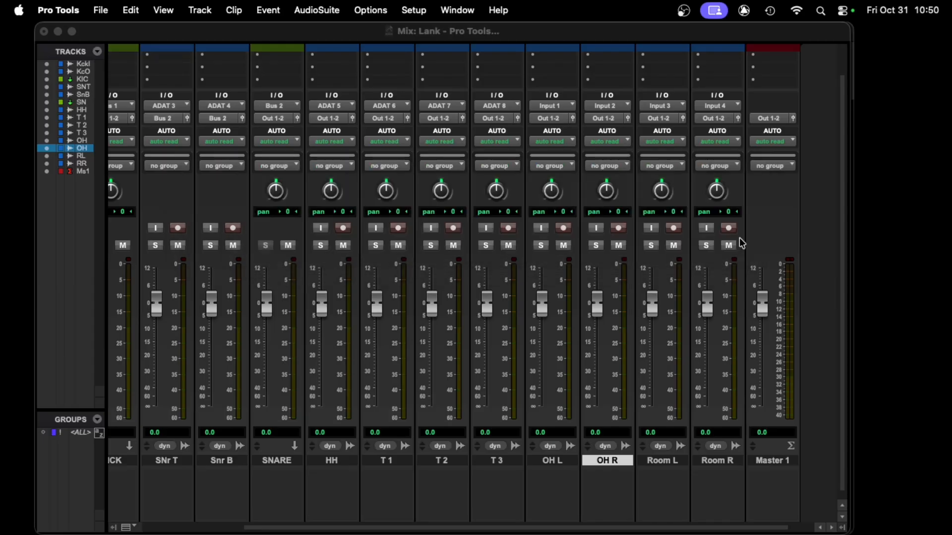
- Set the new stereo aux track's input to Bus 3-4 (Stereo)
left_click(665, 106)
mouse_move(679, 117)
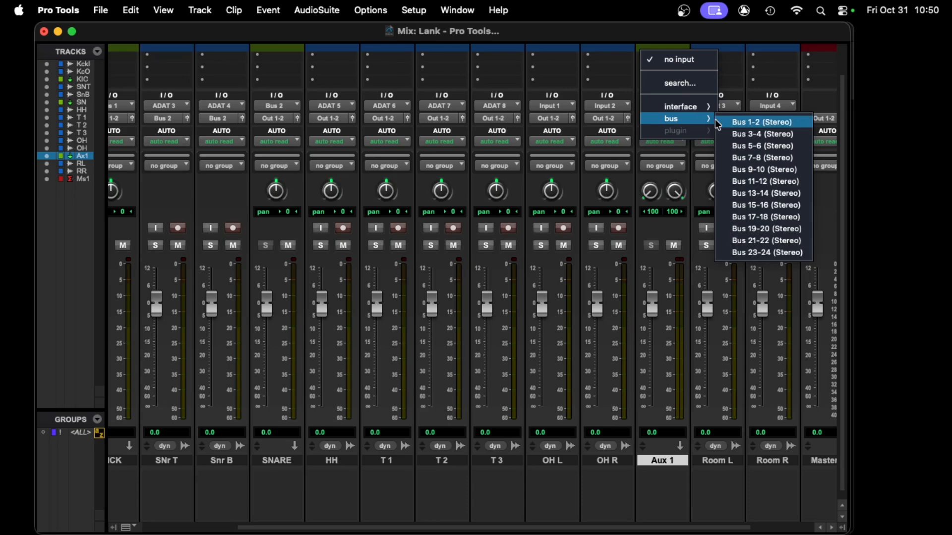
left_click(757, 134)
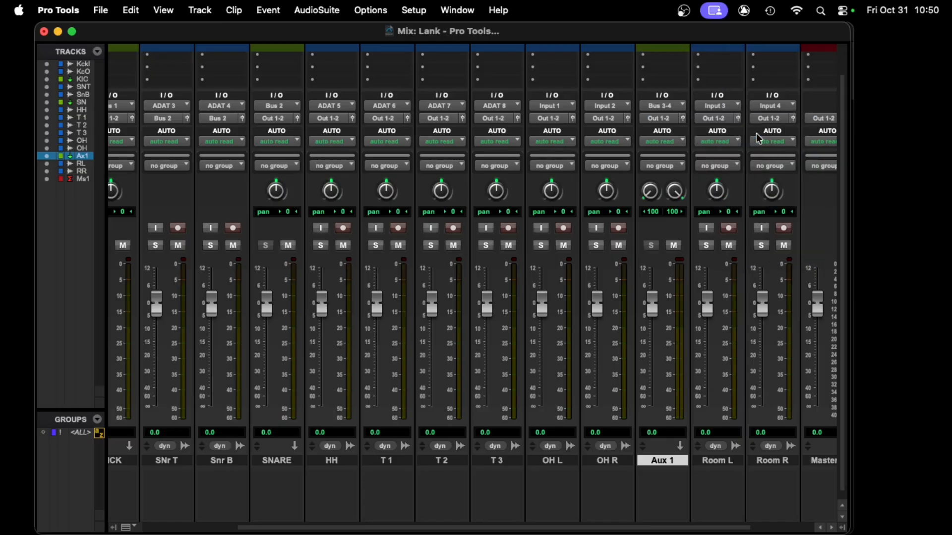
- Select OH L and OH R and route both outputs to Bus 3-4
left_click(617, 464)
left_click(570, 462, "shift")
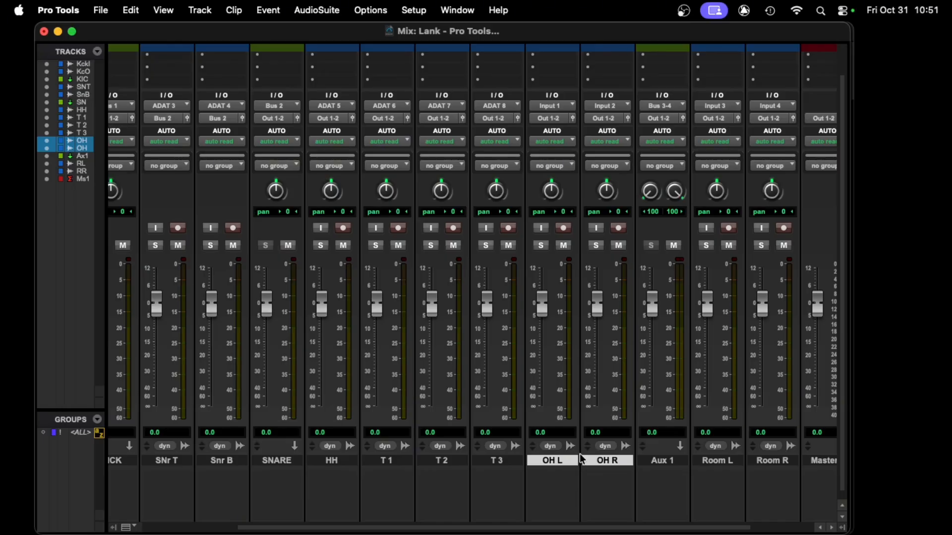
left_click(551, 118)
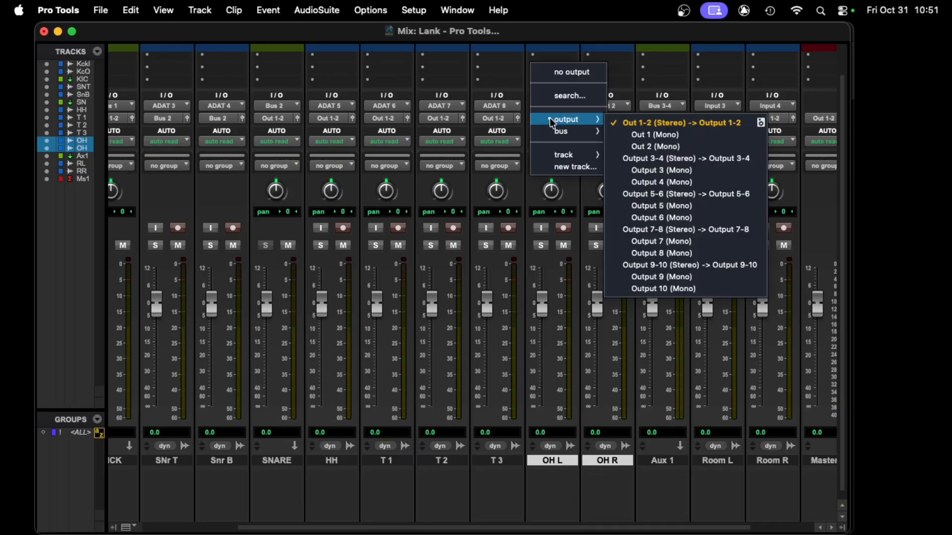
left_click(623, 127)
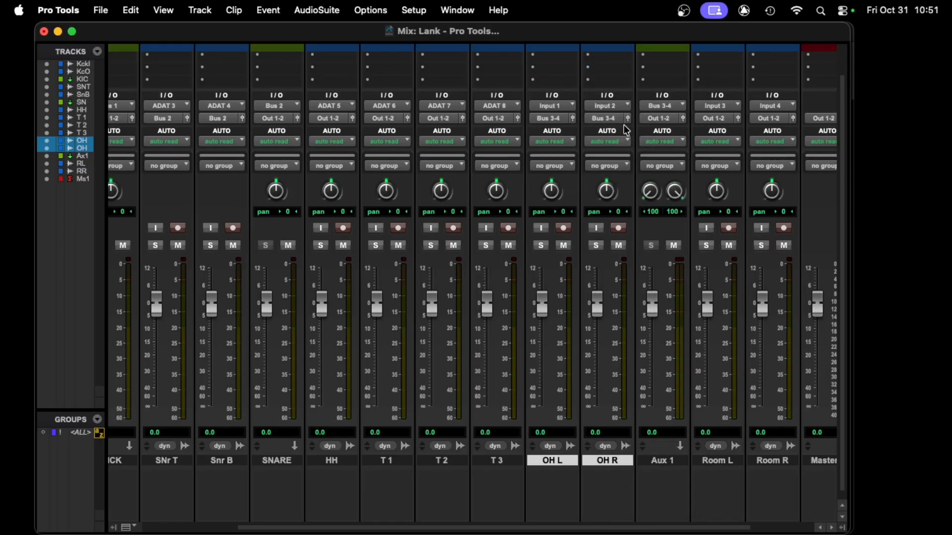
- Rename the stereo overhead aux track OH
left_click(721, 460)
left_click(766, 461, "shift")
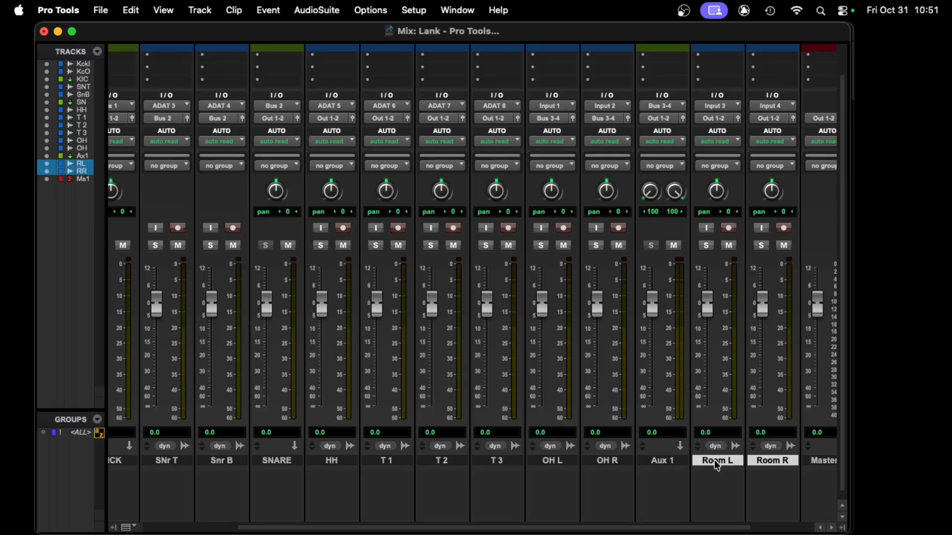
double_click(681, 462)
type("OH")
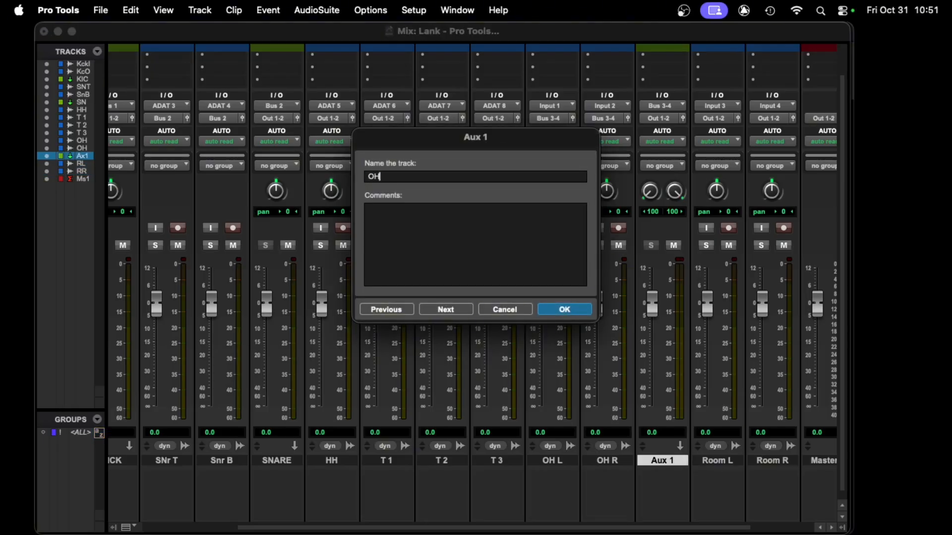
key("Return")
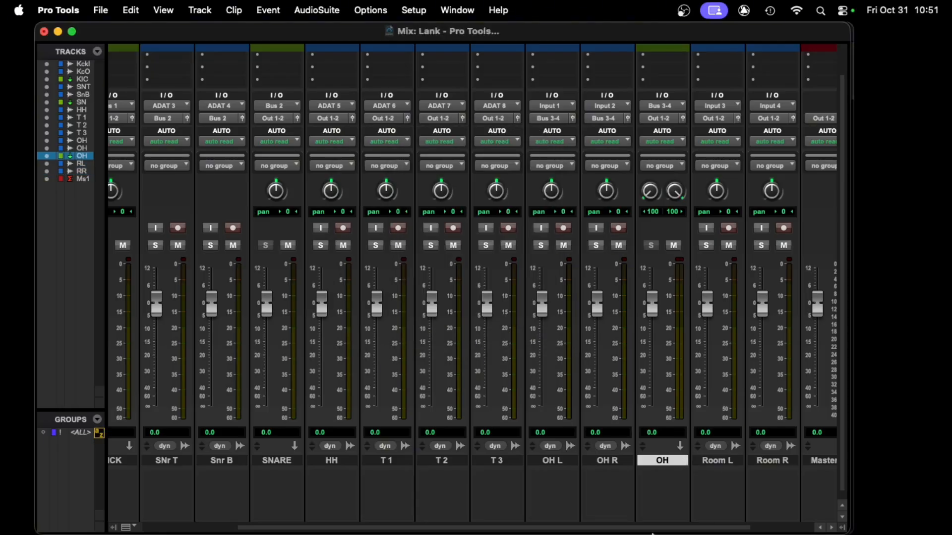
- Select Room L and Room R and insert a new stereo aux input track after them
left_click(729, 461)
left_click(785, 461)
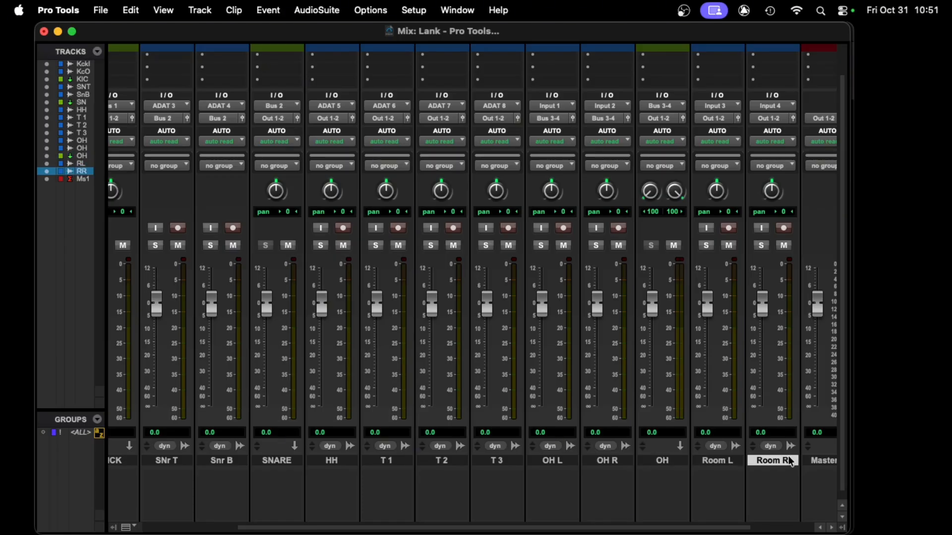
key("super+shift+n")
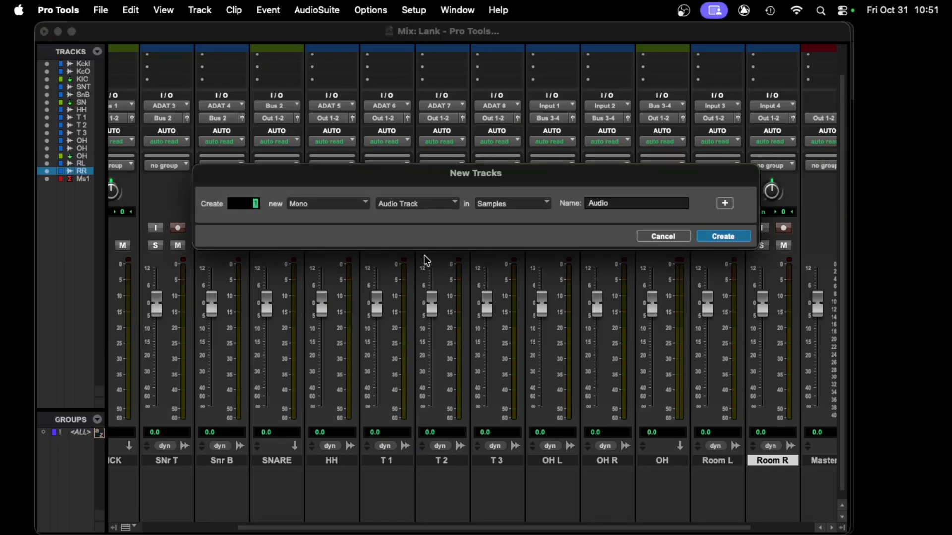
left_click(353, 203)
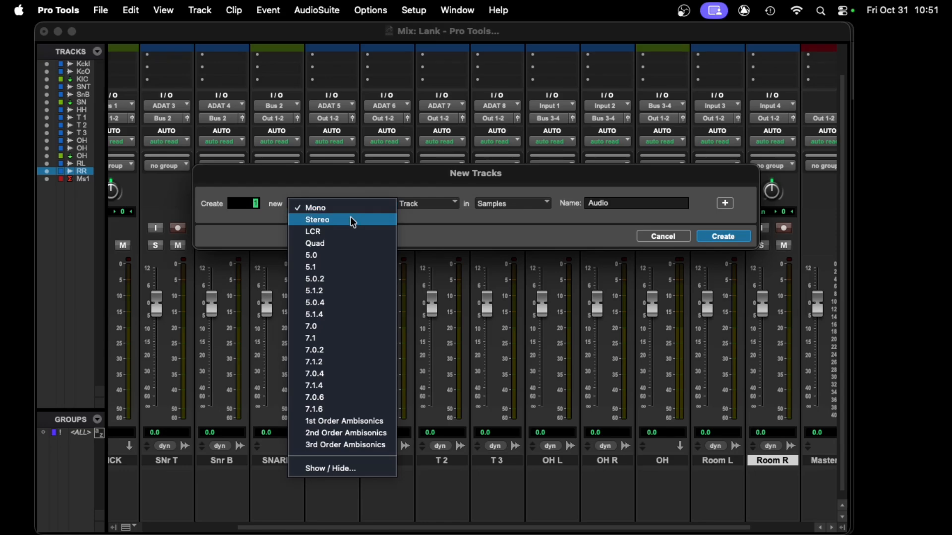
left_click(353, 220)
left_click(449, 211)
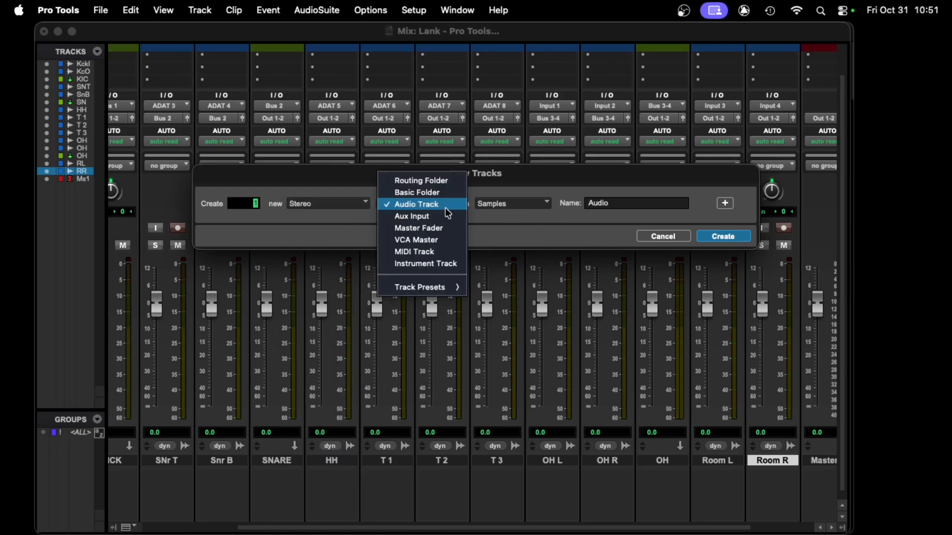
left_click(447, 215)
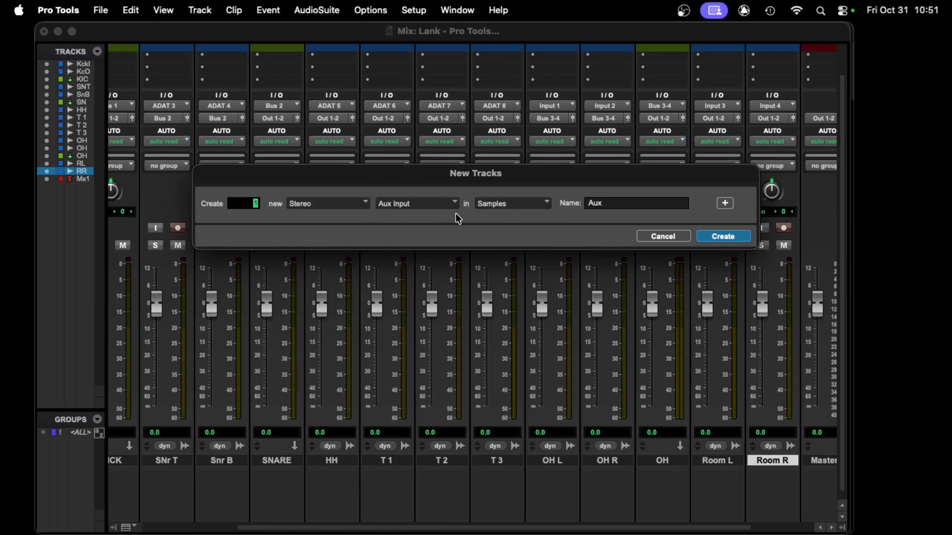
left_click(725, 236)
- Set the new stereo aux track's input to Bus 5-6 (Stereo)
scroll(566, 275, "down", 1)
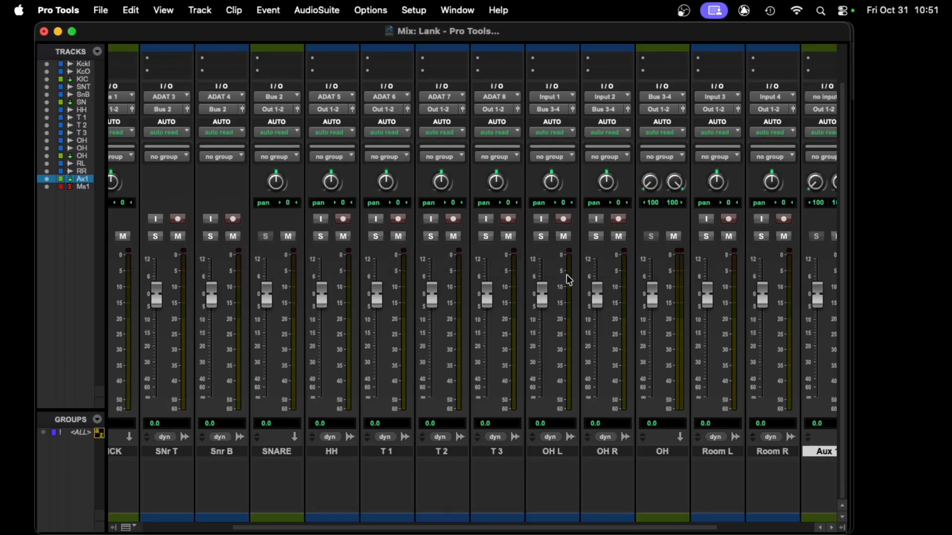
scroll(566, 275, "right", 2)
scroll(566, 275, "right", 1)
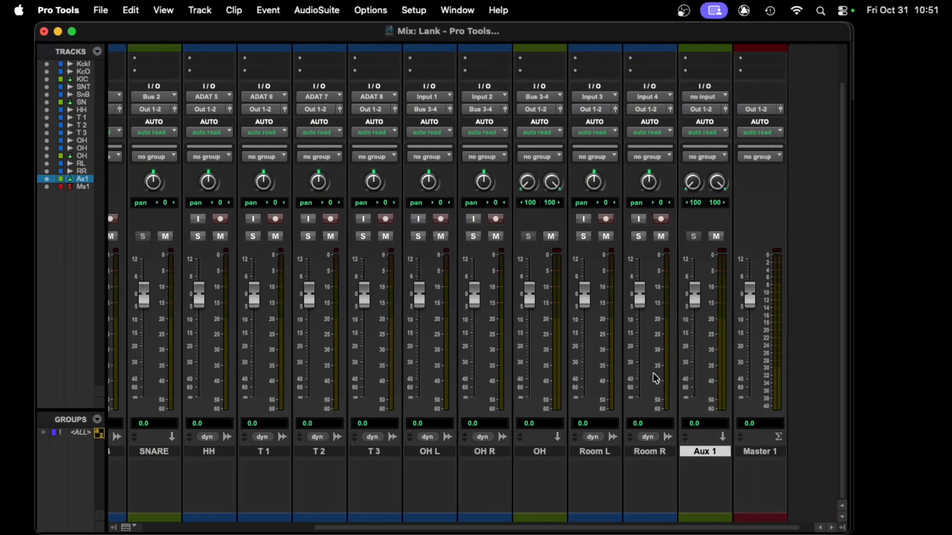
left_click(703, 97)
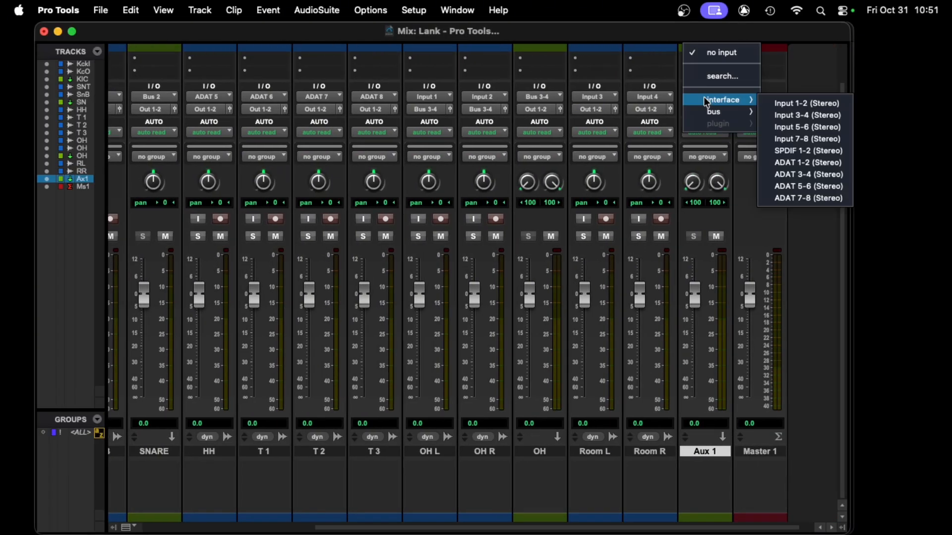
mouse_move(722, 113)
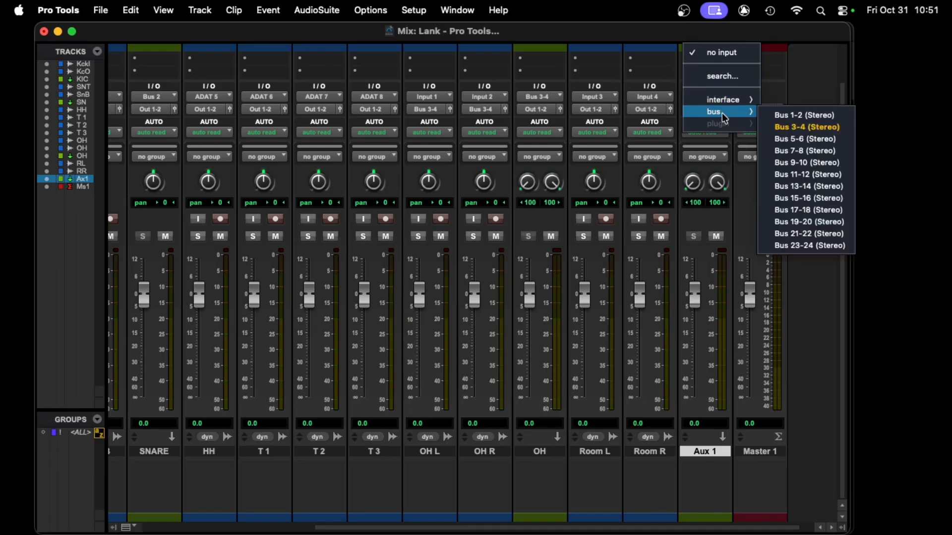
left_click(805, 139)
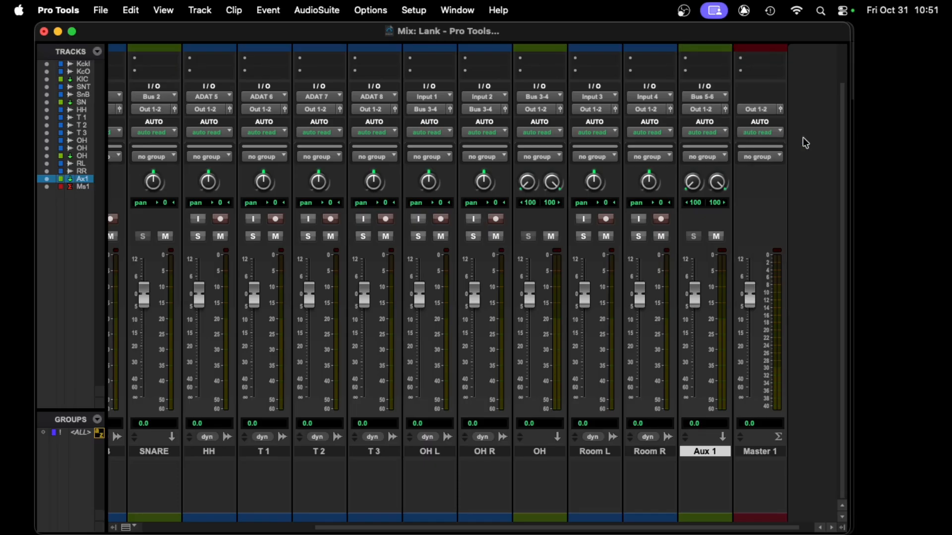
- Select Room R and Room L and route both outputs to Bus 3-4
left_click(661, 451)
left_click(609, 452, "shift")
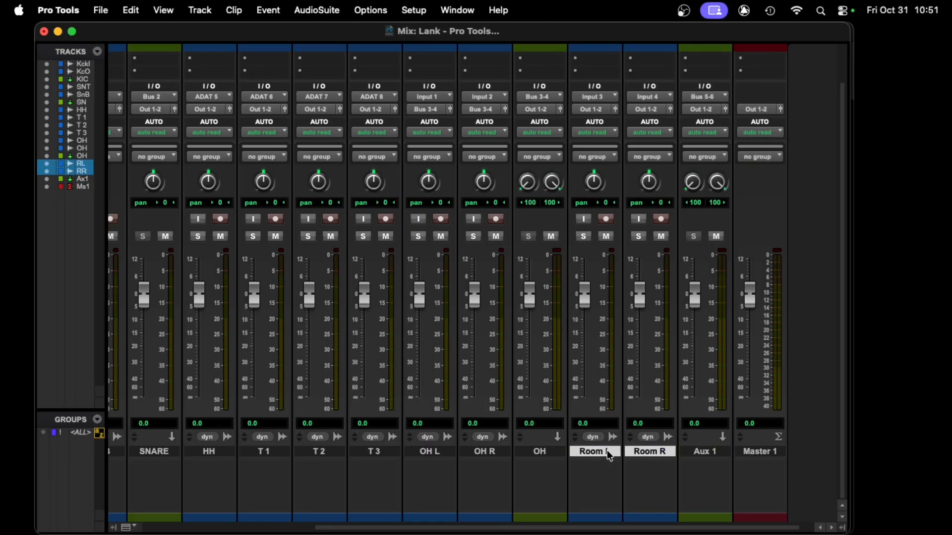
left_click(591, 109)
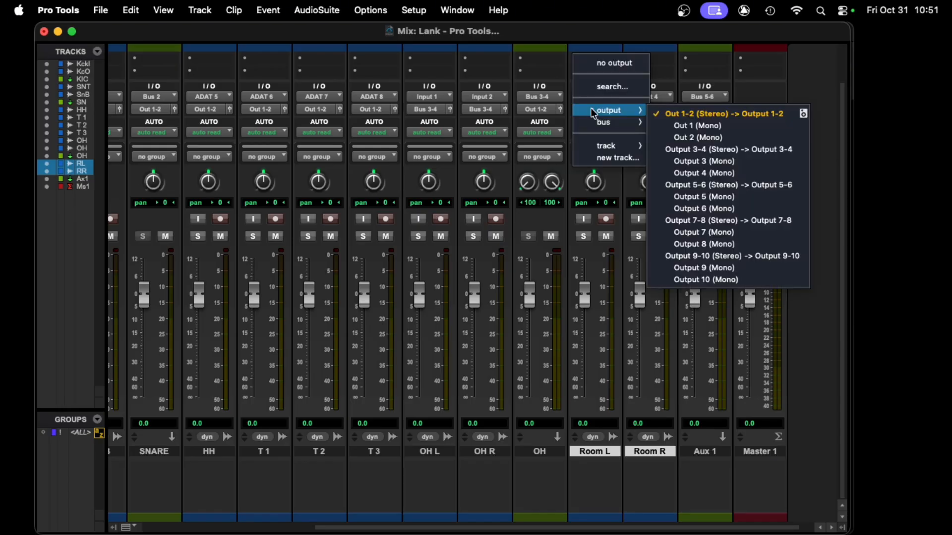
mouse_move(614, 122)
left_click(673, 126)
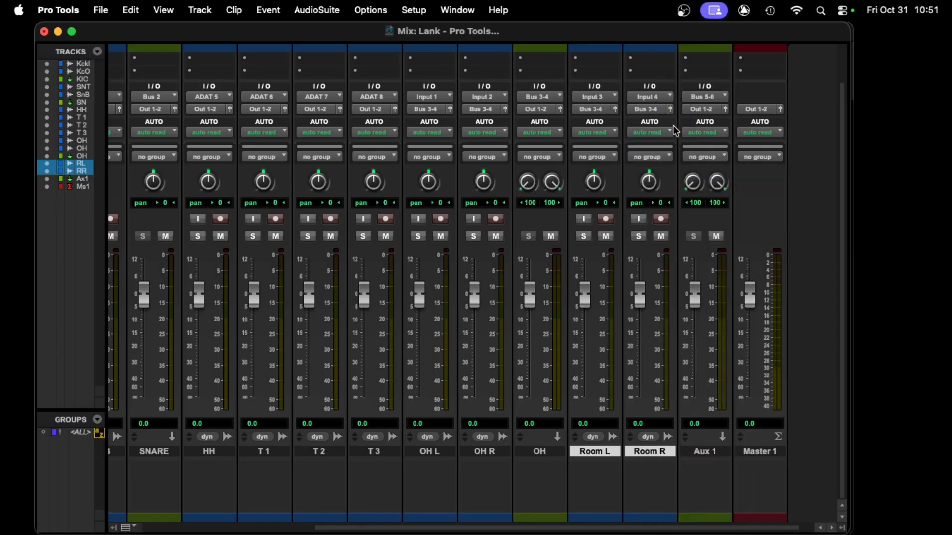
- Rename the new room aux track ROOMS
double_click(706, 451)
type("ROOMS")
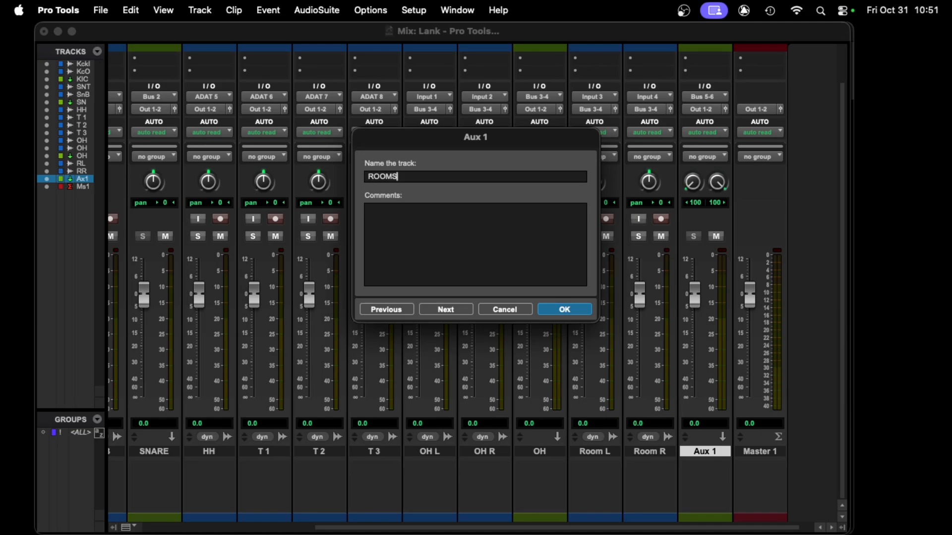
key("Return")
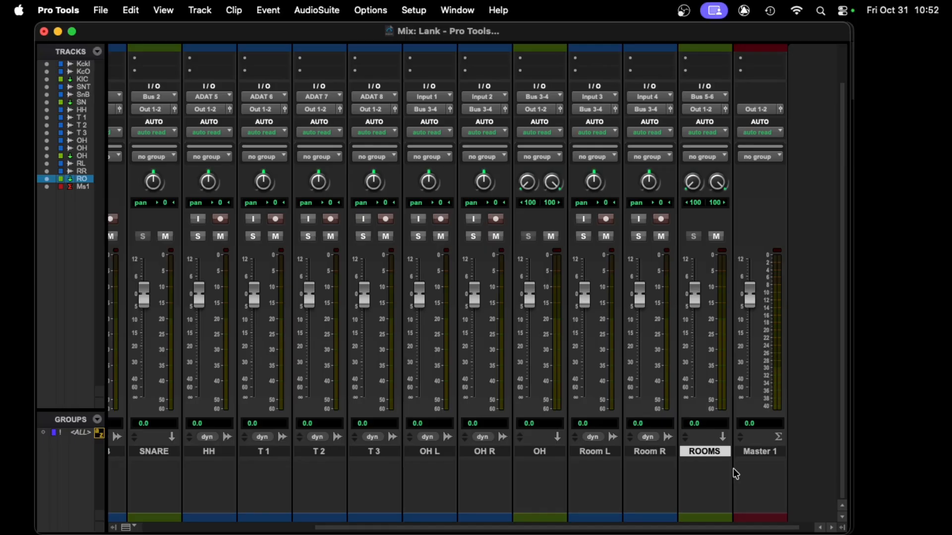
- Create another new stereo aux input track at the end of the mixer
key("super+shift+n")
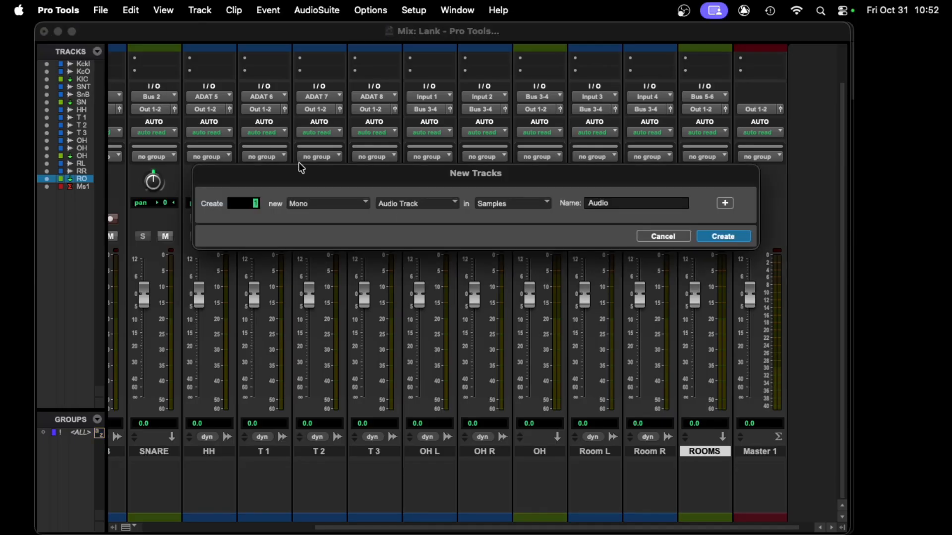
left_click(332, 193)
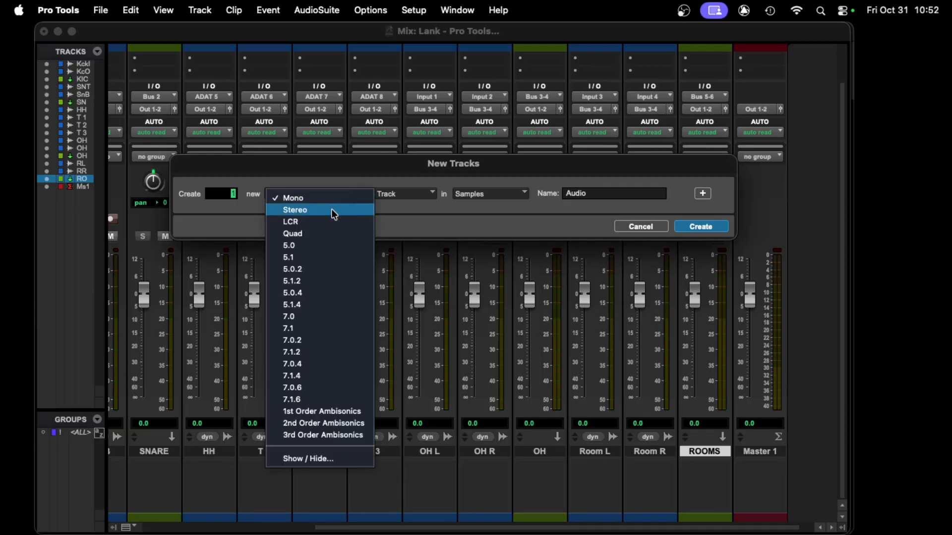
left_click(334, 214)
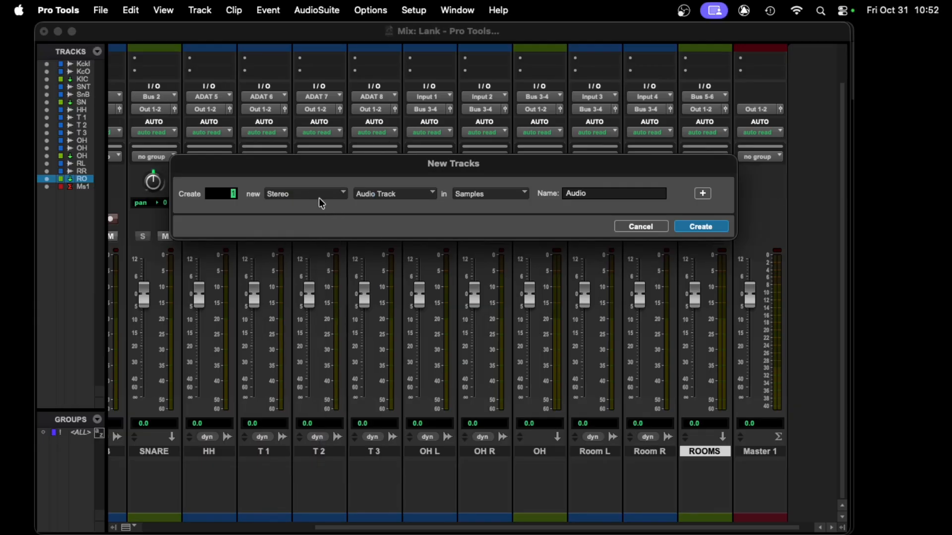
left_click(389, 194)
left_click(401, 206)
left_click(702, 226)
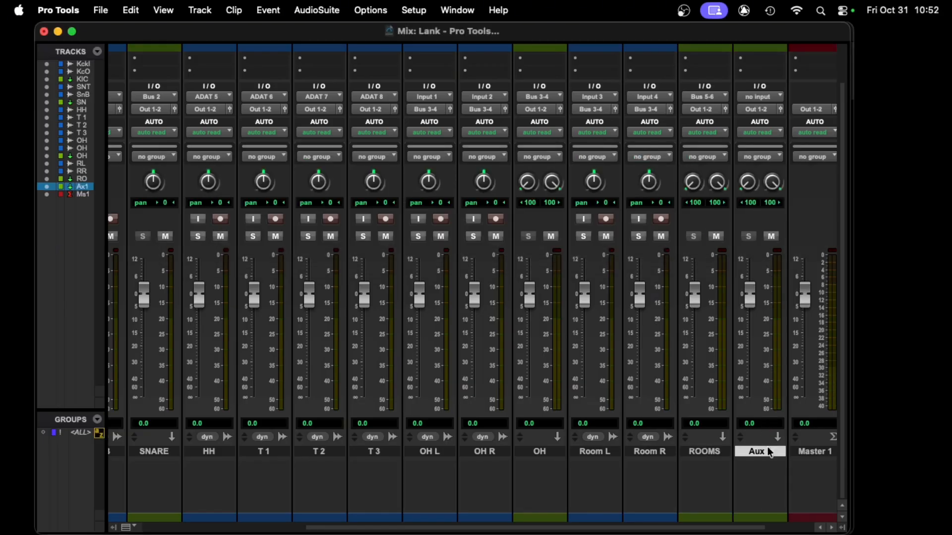
- Rename the new stereo aux track DRUMZ
double_click(770, 452)
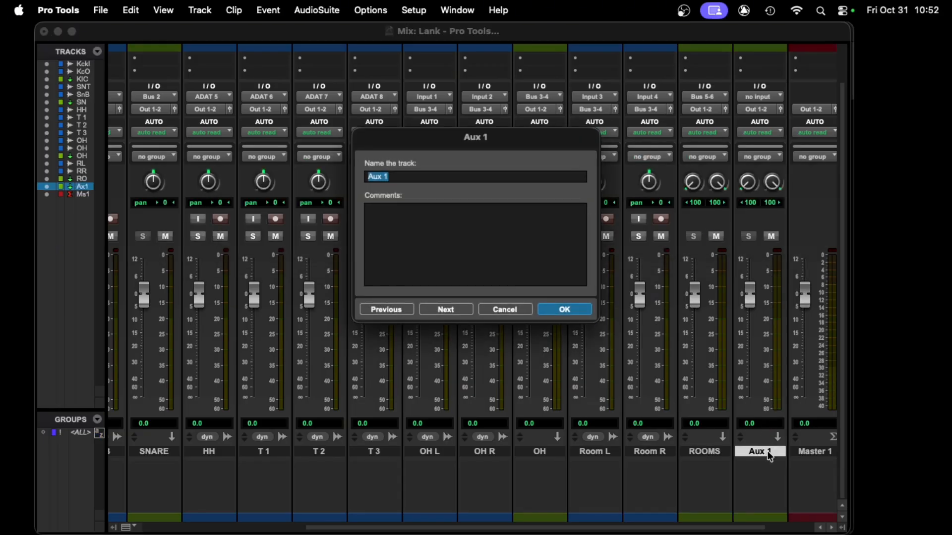
type("DRUMZ")
key("Return")
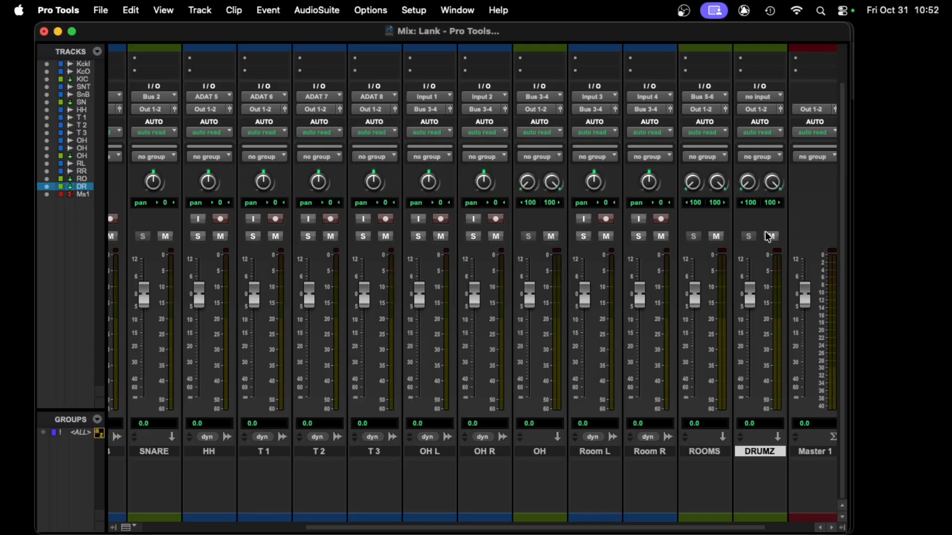
- Set the DRUMZ track's input to Bus 7-8 (Stereo)
left_click(762, 99)
mouse_move(786, 112)
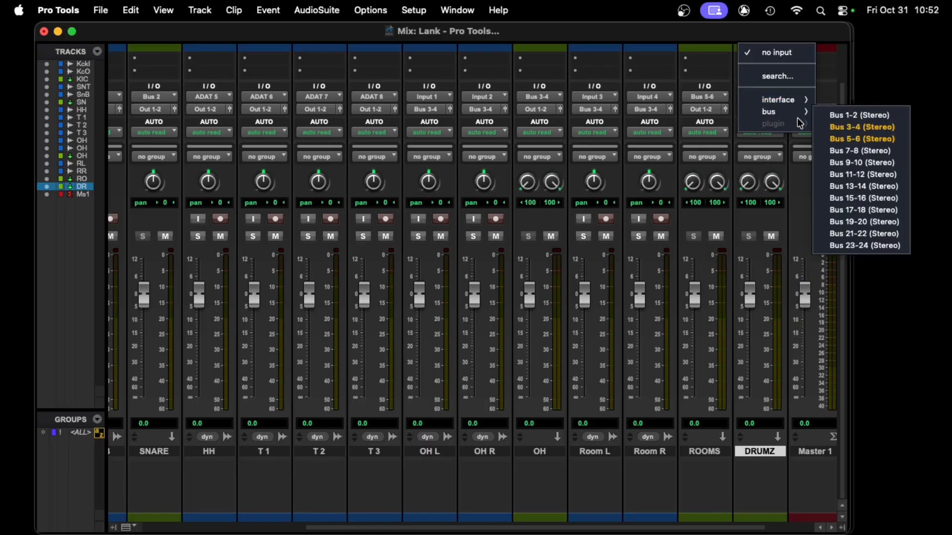
left_click(859, 157)
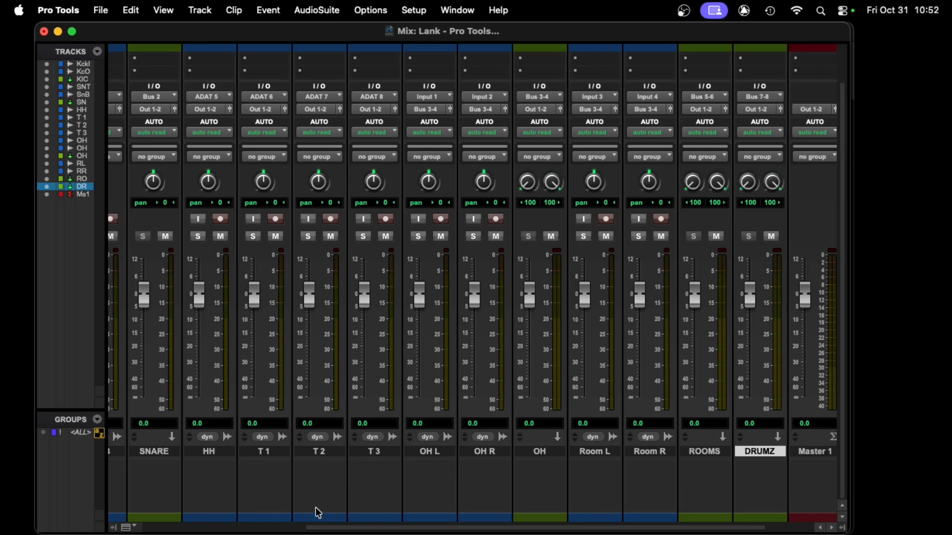
- Select KICK, SNARE, HH, T 1, T 2, T 3, OH and ROOMS and route their outputs to Output 7-8 (Stereo)
left_click_drag(314, 528, 144, 534)
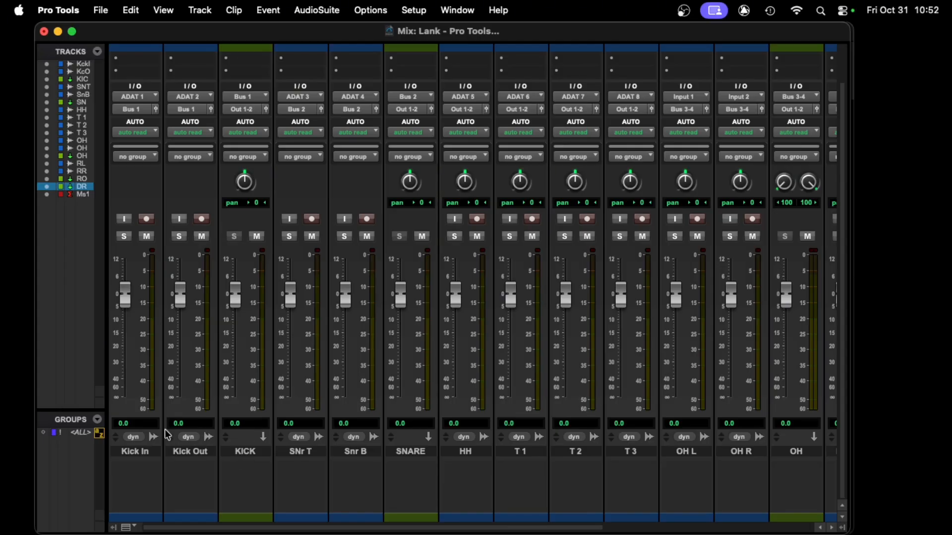
left_click(252, 451)
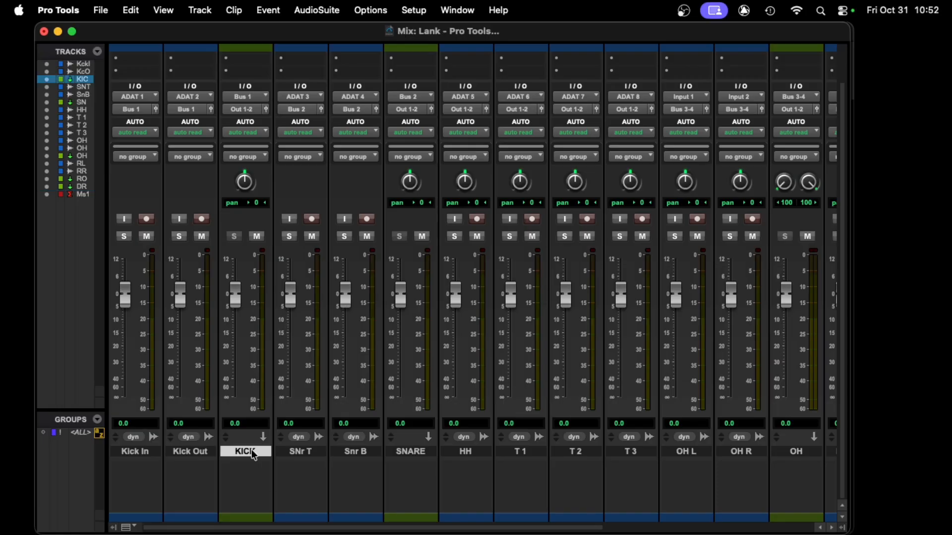
left_click(409, 452, "super")
left_click(464, 453, "super")
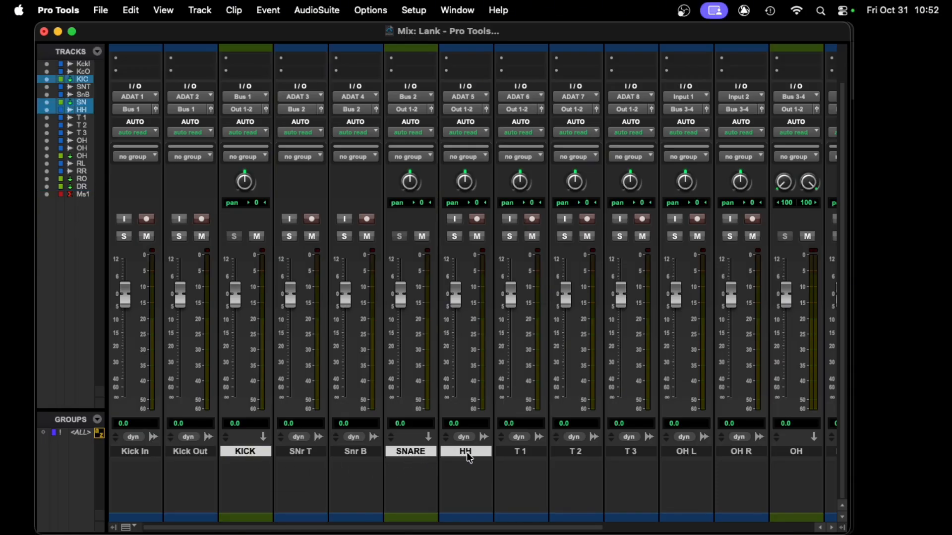
left_click(521, 452, "super")
left_click(577, 453, "super")
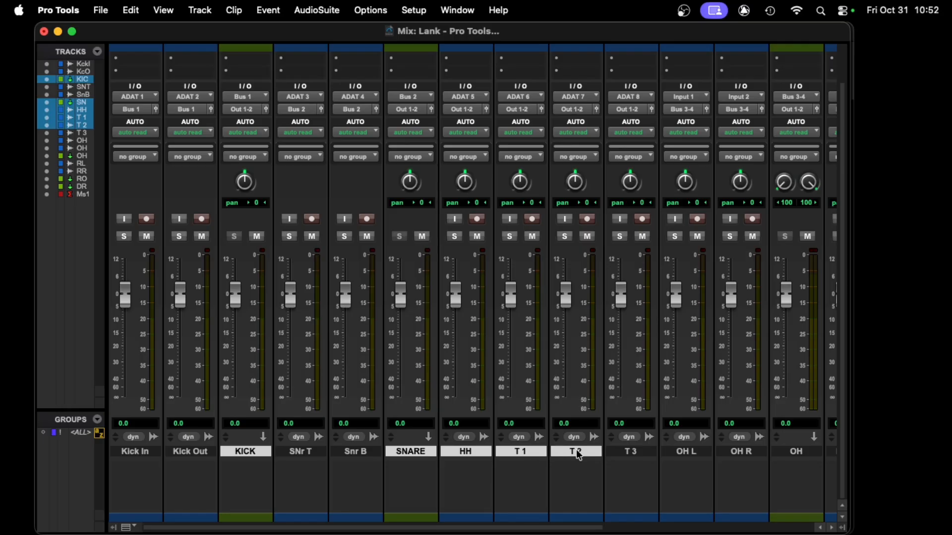
left_click(638, 451, "super")
left_click(791, 457, "super")
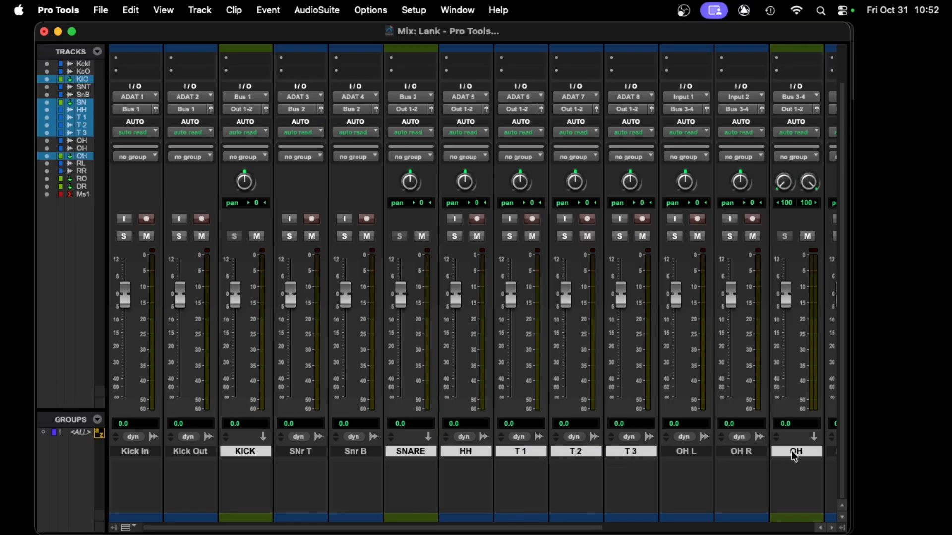
scroll(471, 404, "right", 4)
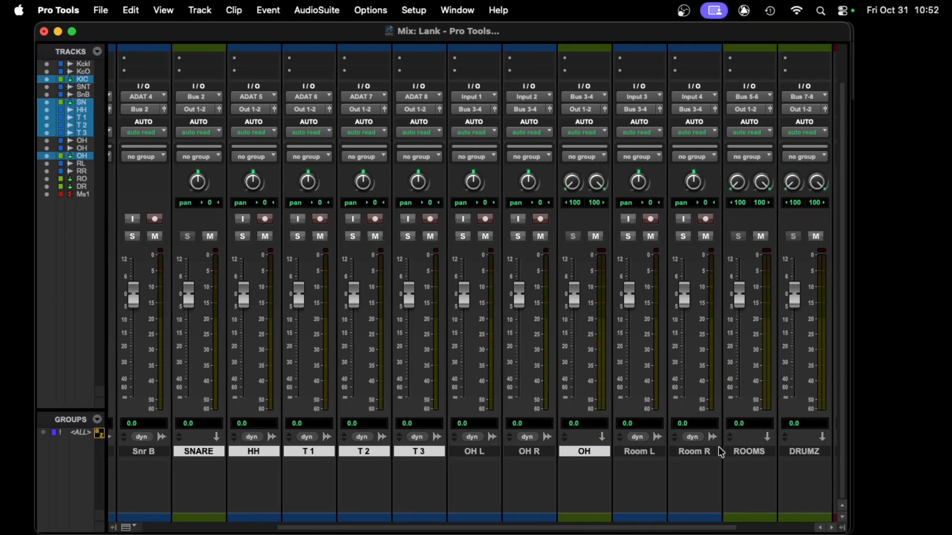
left_click(748, 452, "super")
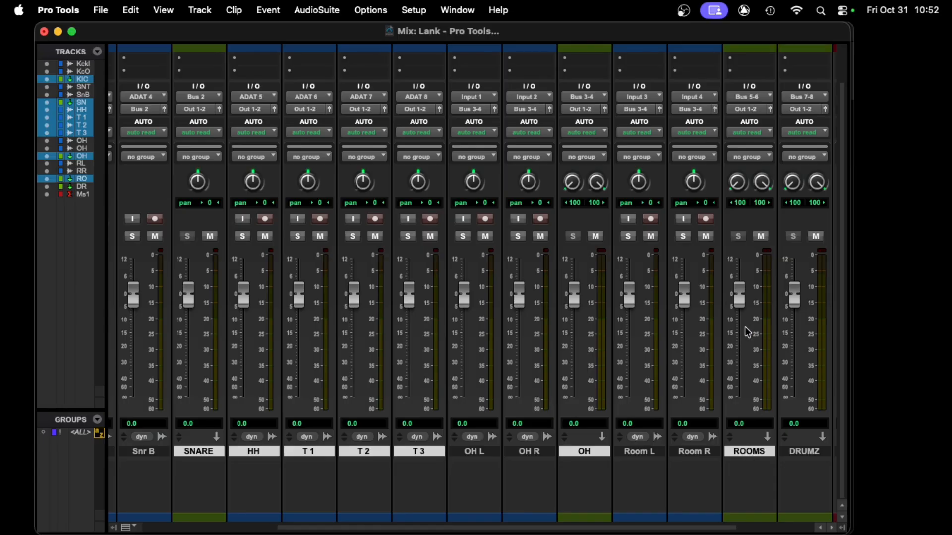
left_click(746, 110)
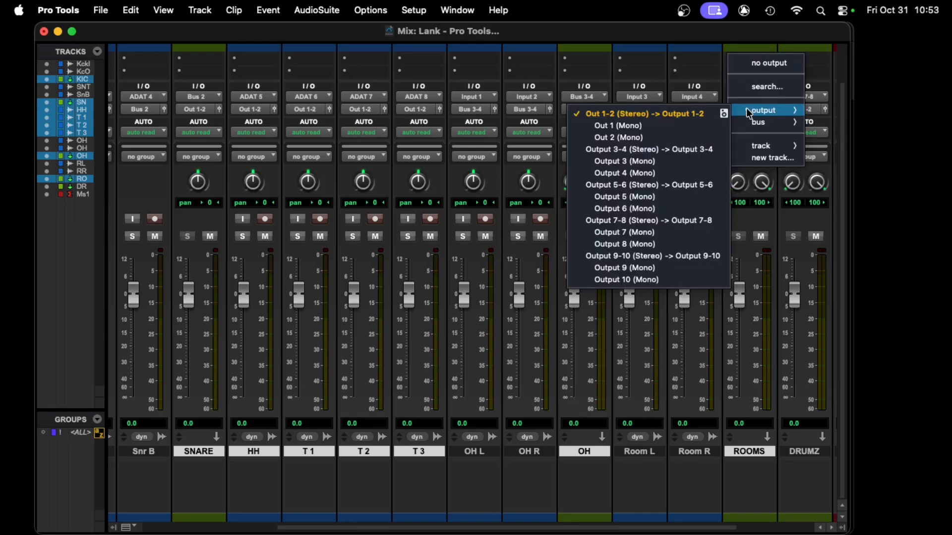
left_click(653, 221, "alt+shift")
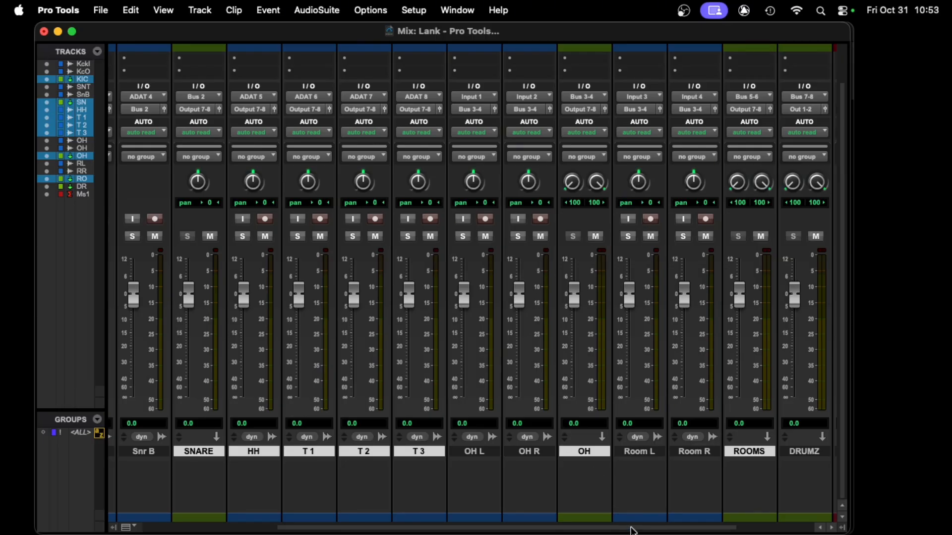
left_click_drag(629, 528, 463, 518)
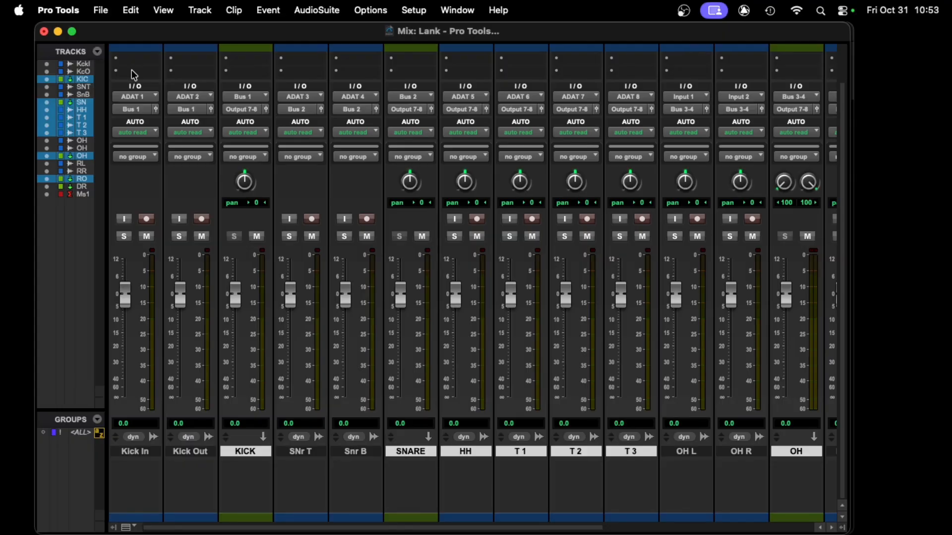
scroll(137, 84, "up", 1)
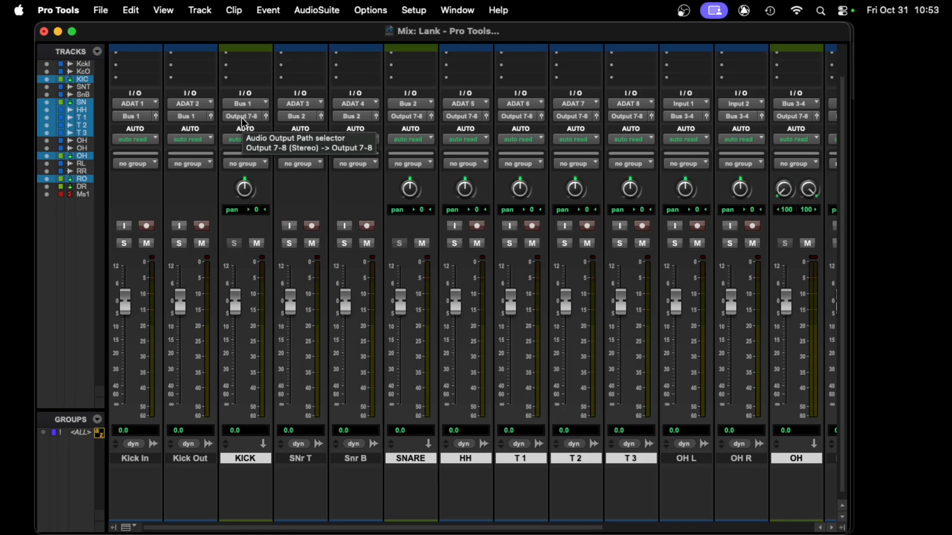
scroll(242, 117, "right", 6)
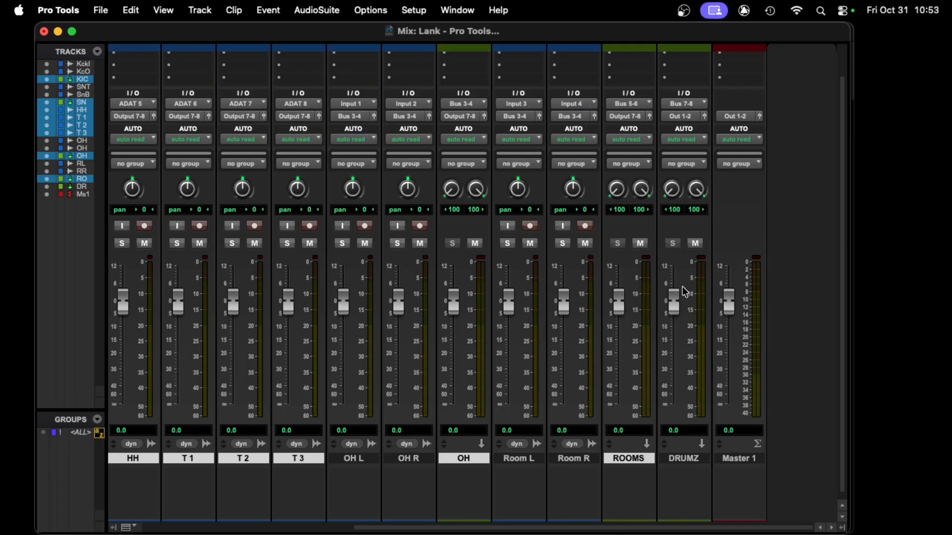
- Toggle mute on and back off for the DRUMZ, KICK and SNARE aux tracks to test the submix routing
scroll(567, 349, "left", 6)
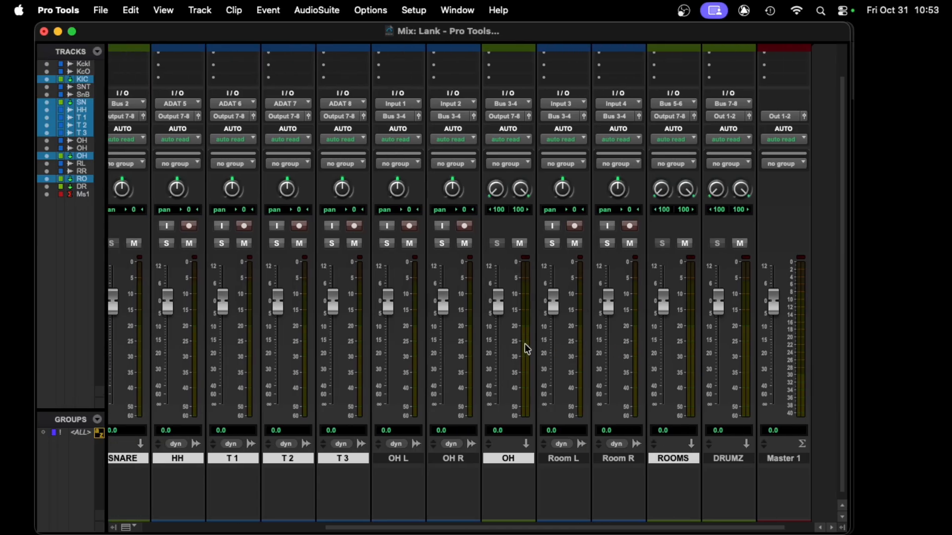
scroll(510, 346, "right", 6)
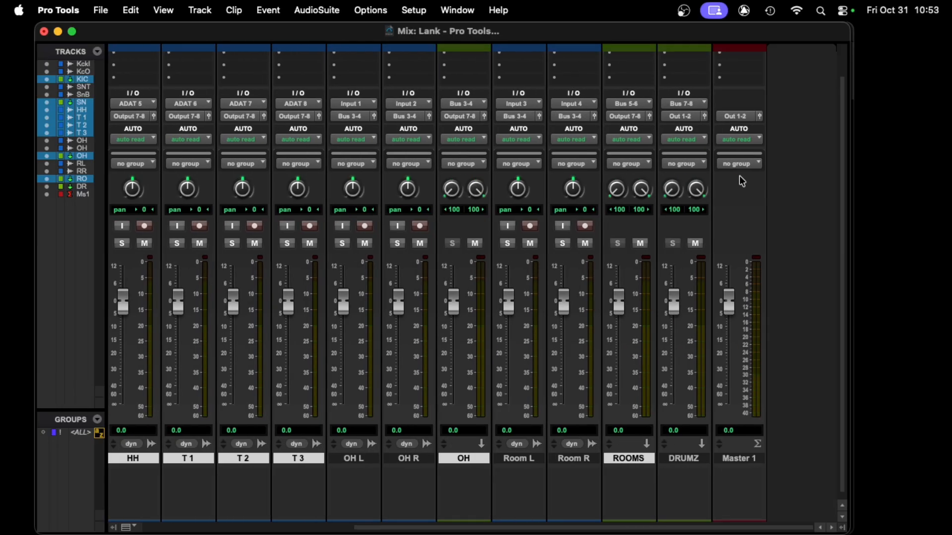
left_click(696, 243)
scroll(310, 322, "left", 6)
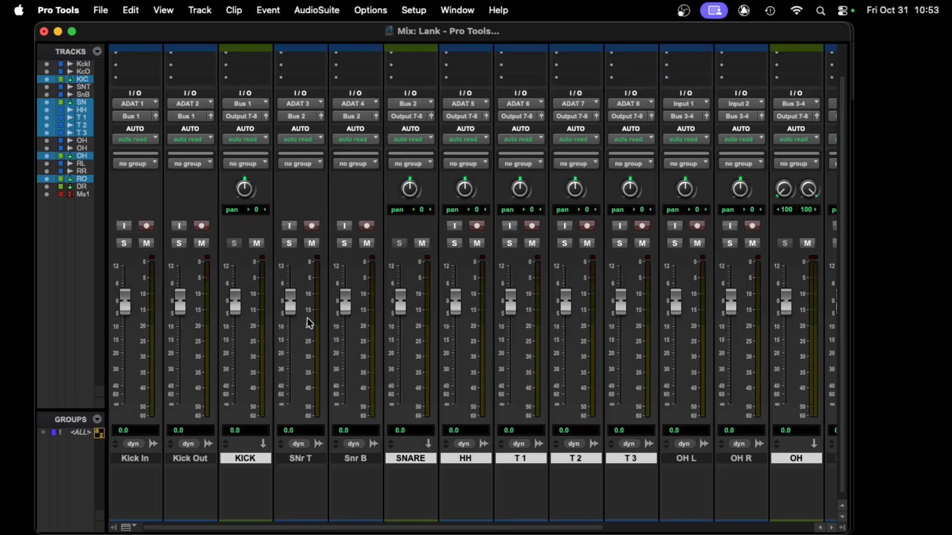
left_click(257, 245)
left_click(256, 243)
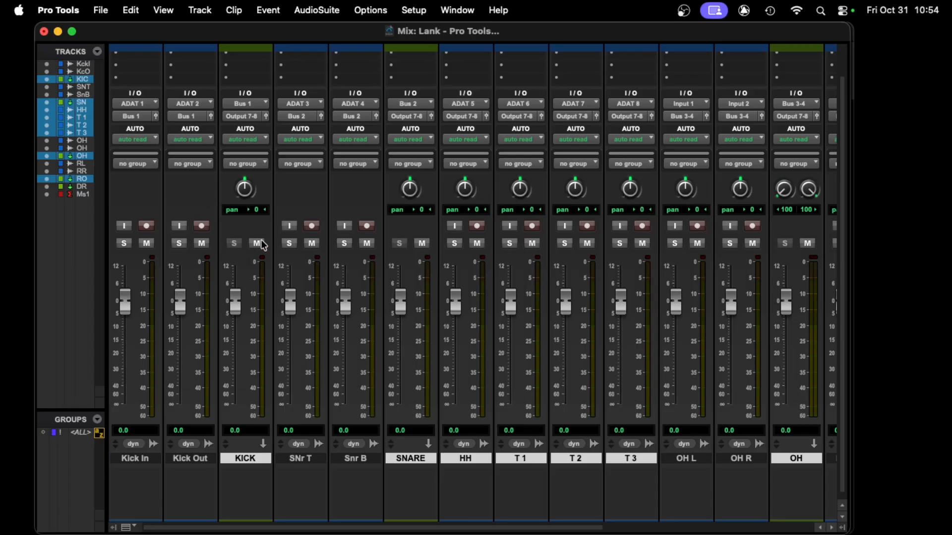
left_click(421, 243)
left_click(427, 245)
- Switch from the Mix window to the Edit window
scroll(454, 312, "right", 5)
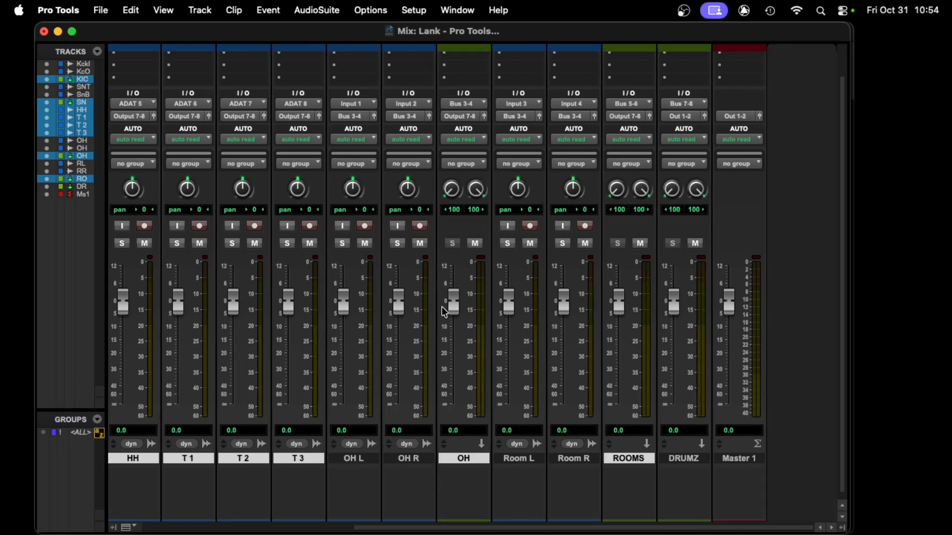
scroll(444, 310, "left", 2)
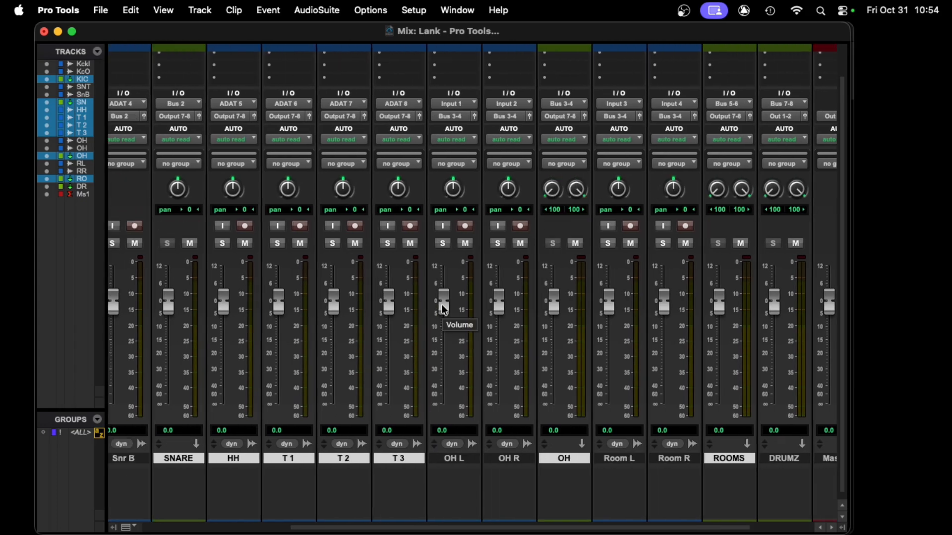
key("super+equal")
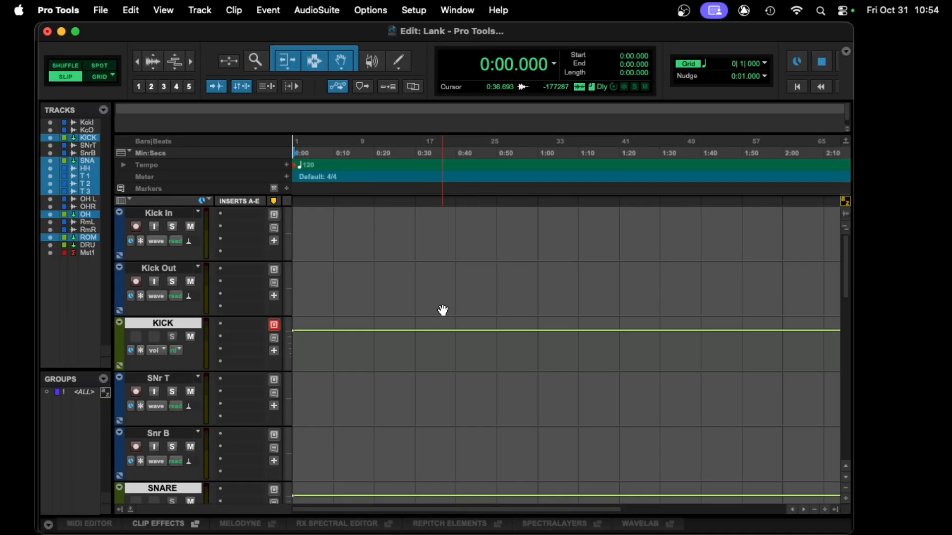